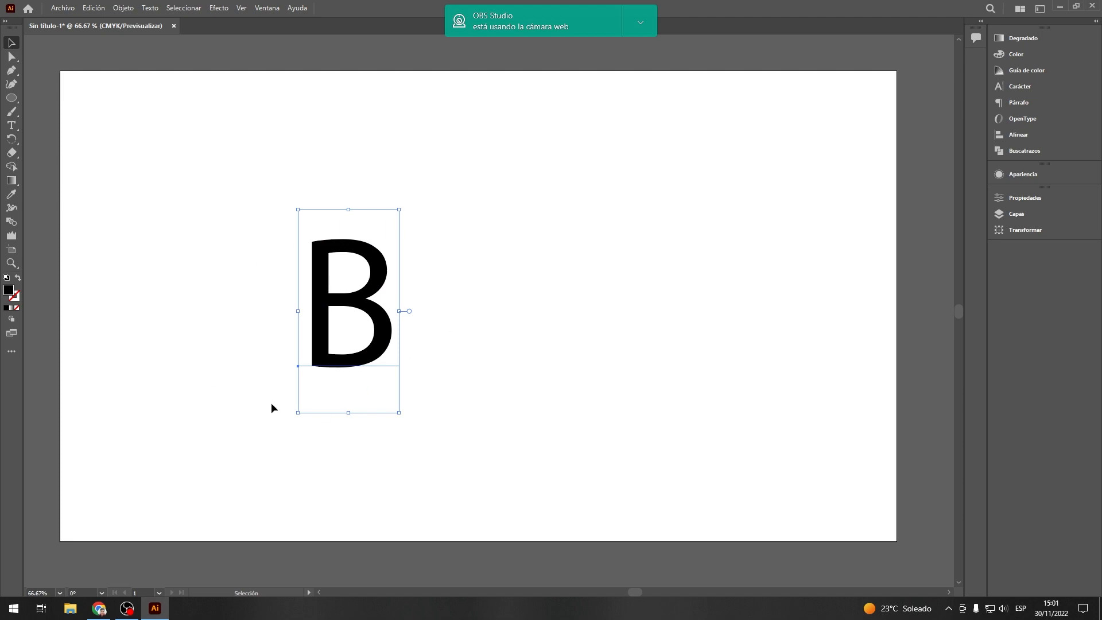
Dismiss the camera notification and delete the black letter B from the artboard.
click(639, 23)
click(644, 44)
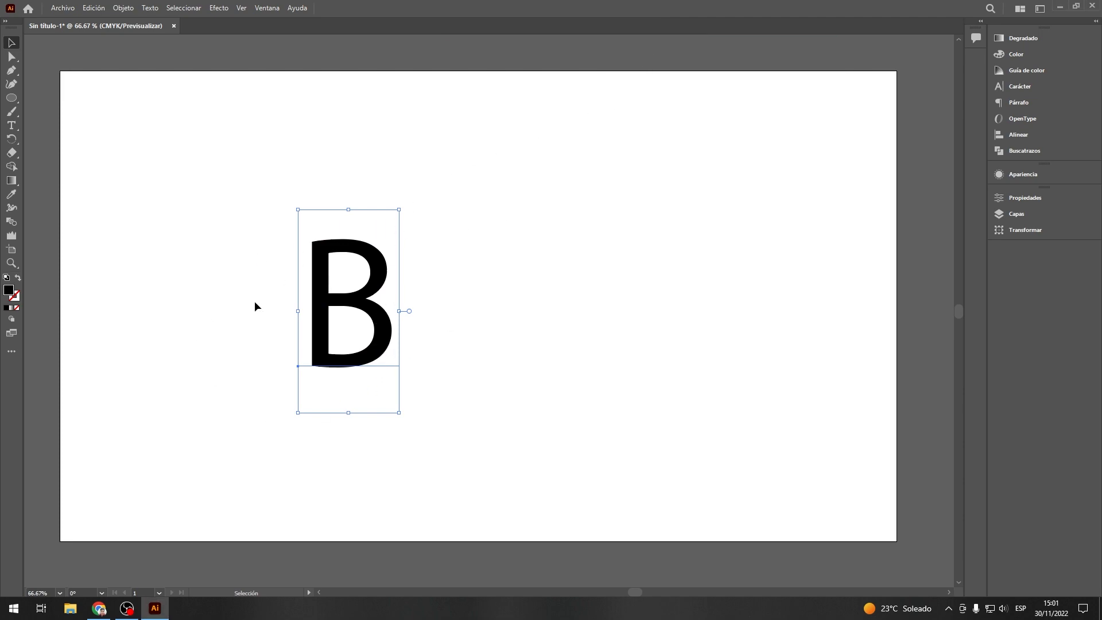
click(501, 310)
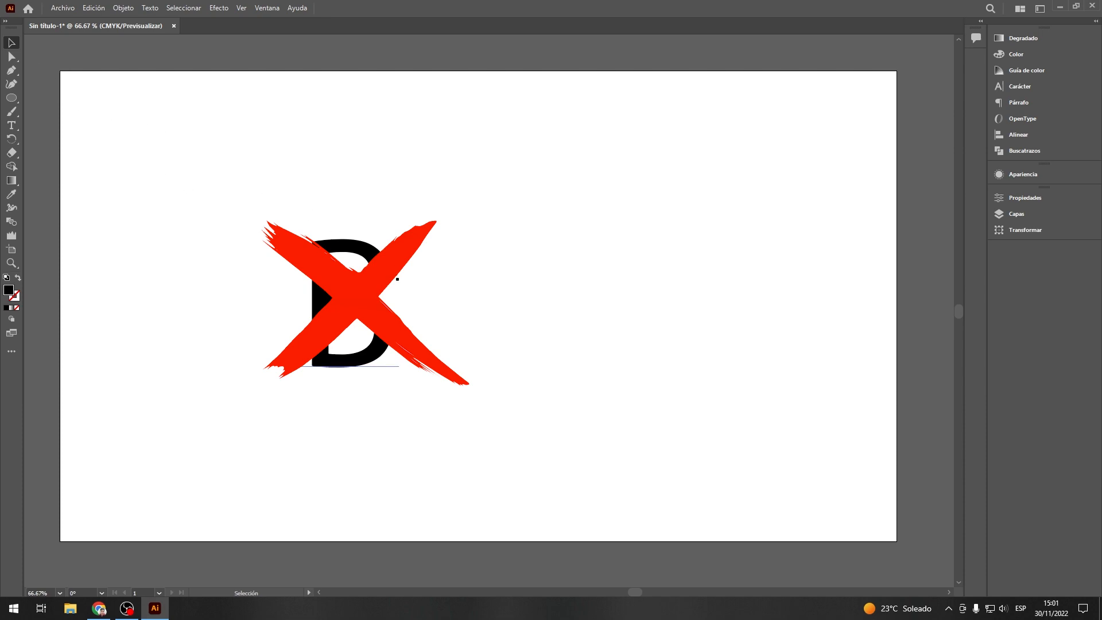
click(325, 303)
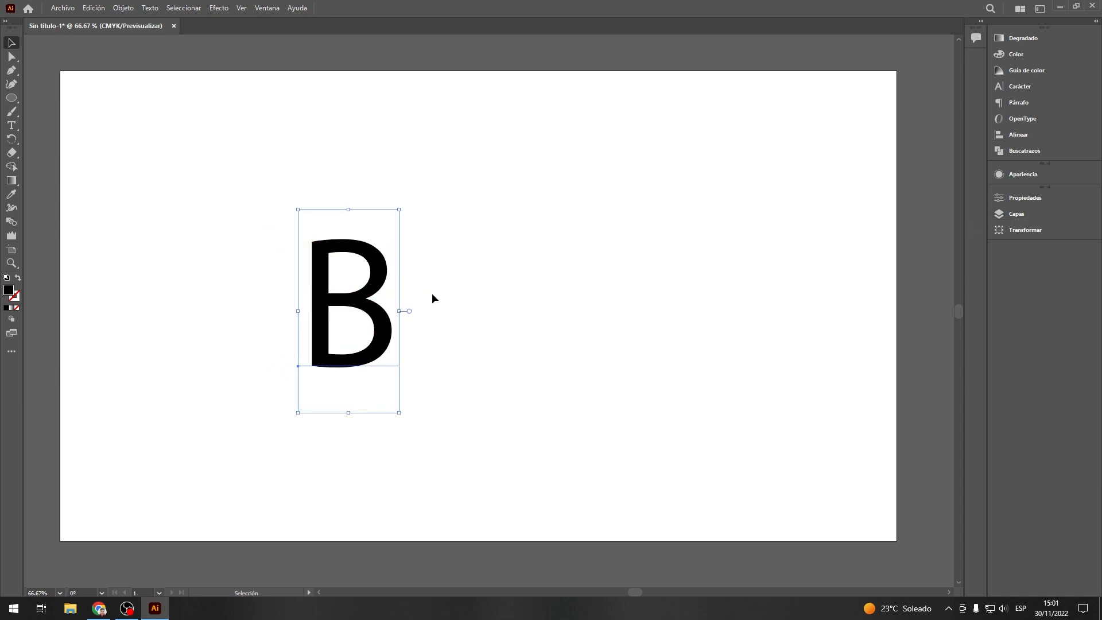
key(Delete)
Draw a square about 979 px wide, nearly as tall as the artboard, and give it no fill and a black stroke.
drag(11, 97, 56, 98)
drag(325, 98, 746, 523)
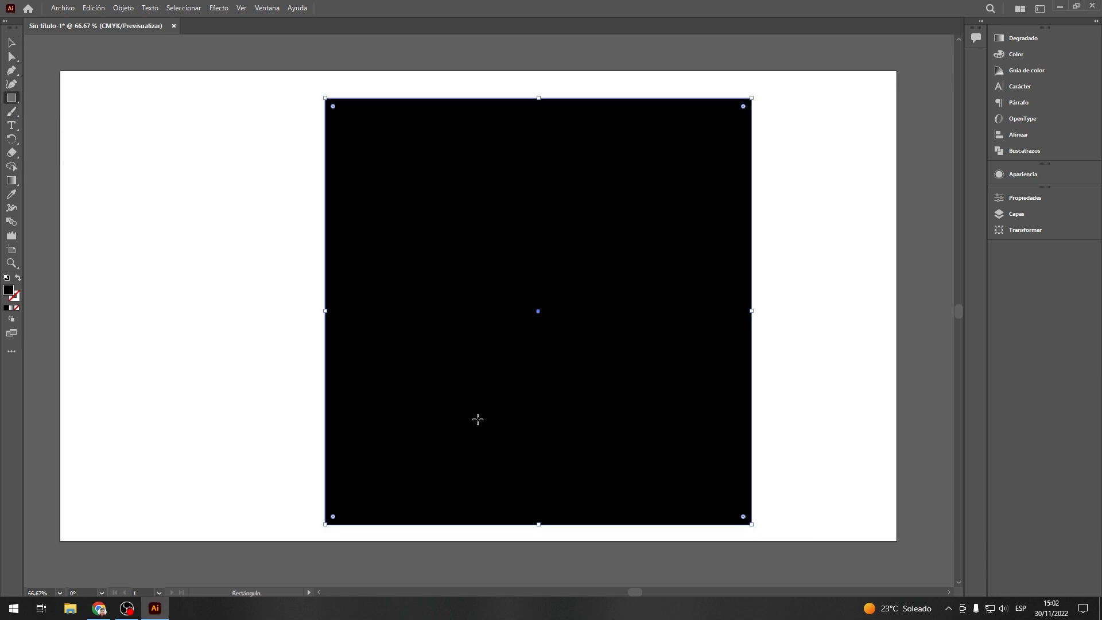
double_click(9, 290)
click(924, 292)
click(17, 277)
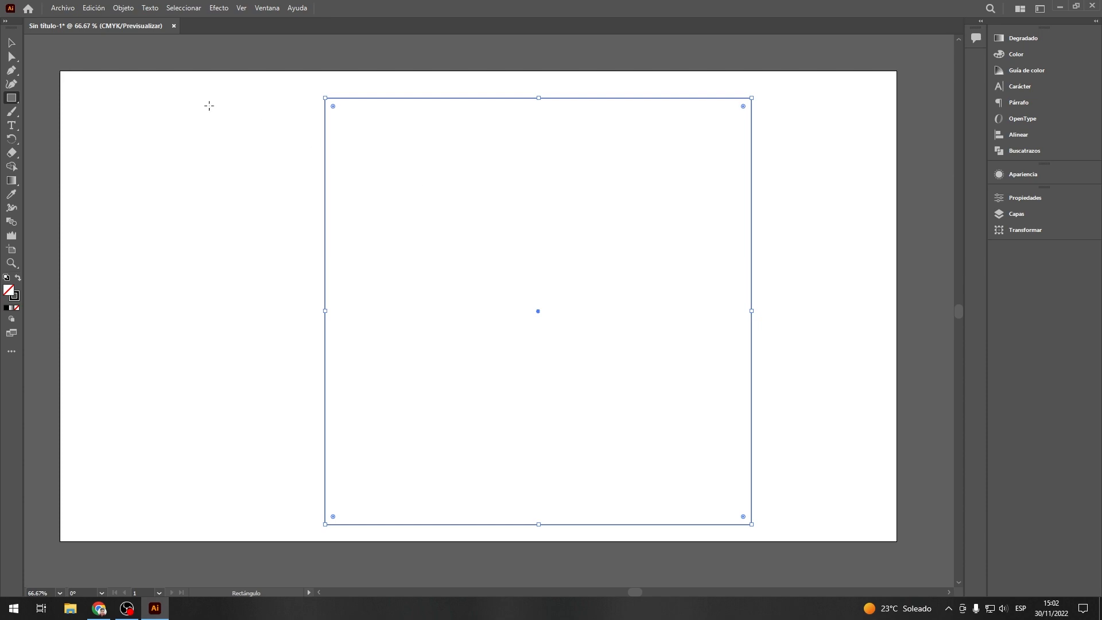
Split the square into 10 rows and 10 columns with guides added along the divisions.
click(12, 42)
click(488, 99)
click(123, 8)
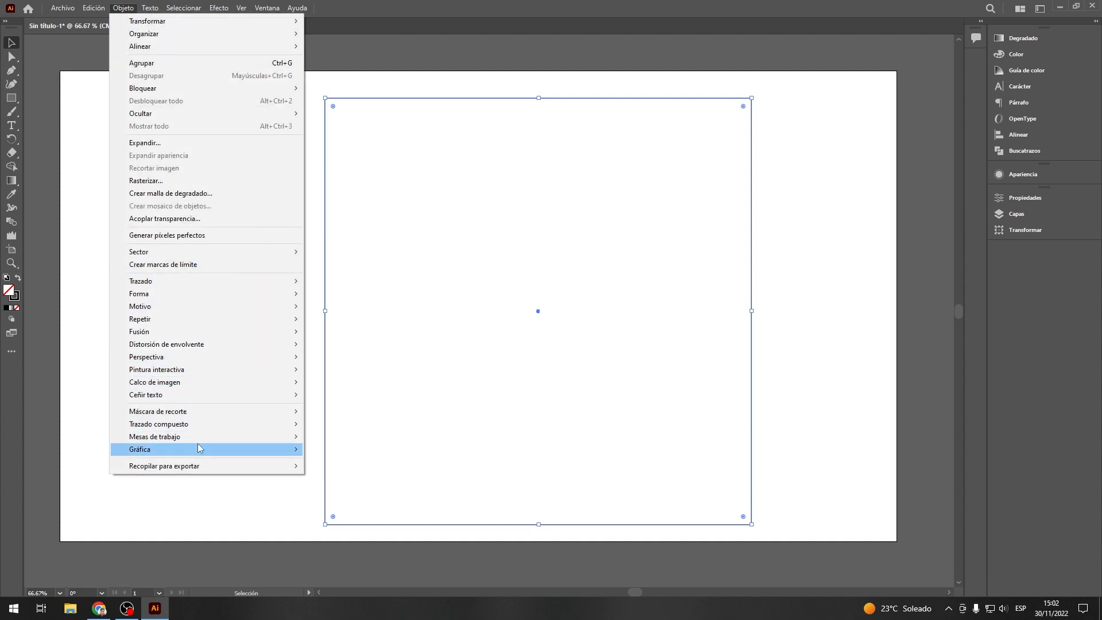
mouse_move(161, 282)
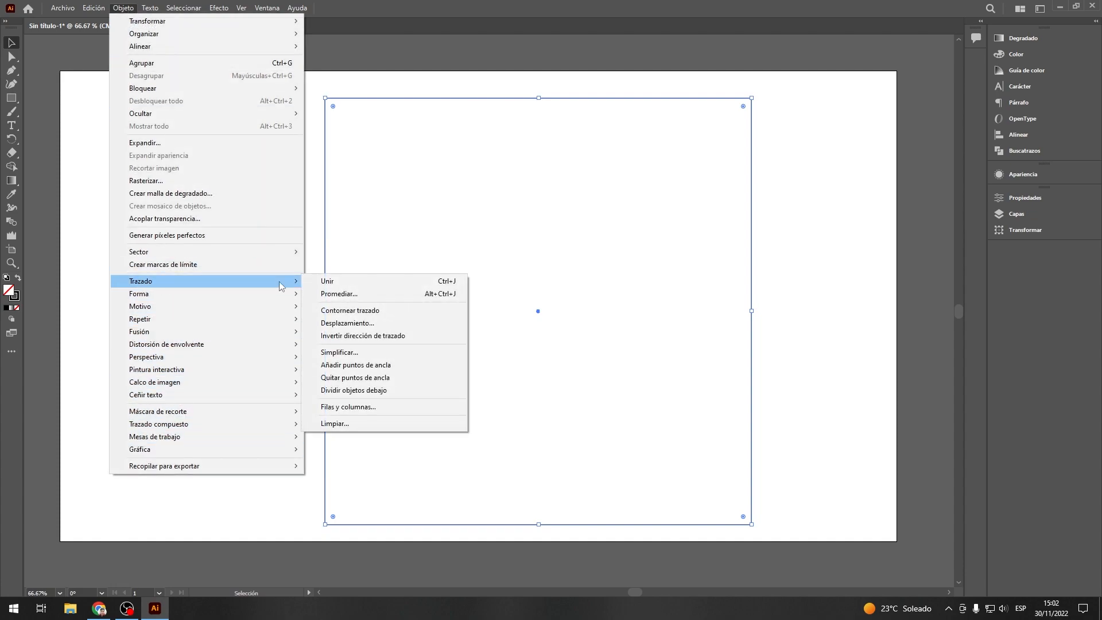
click(364, 406)
text(10)
click(449, 219)
text(0)
click(304, 298)
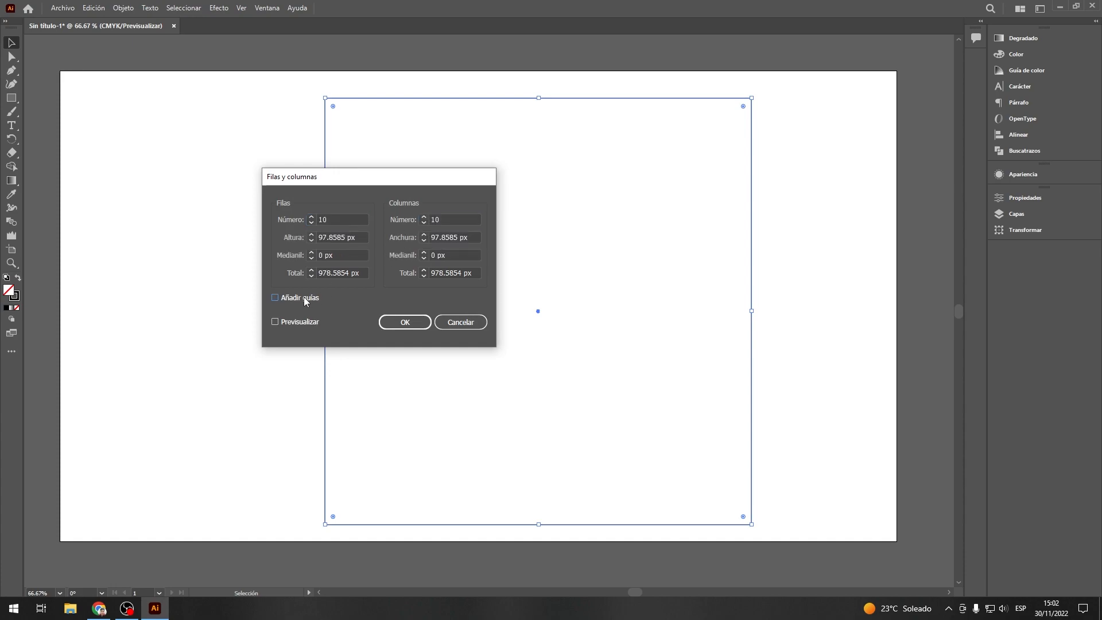
click(275, 321)
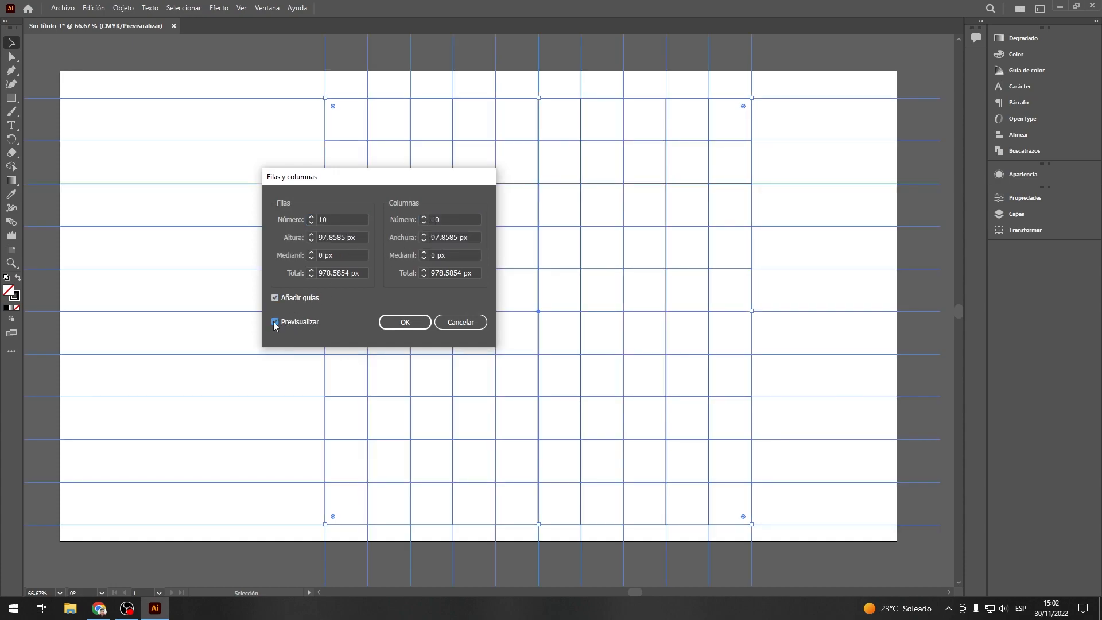
click(404, 323)
click(776, 247)
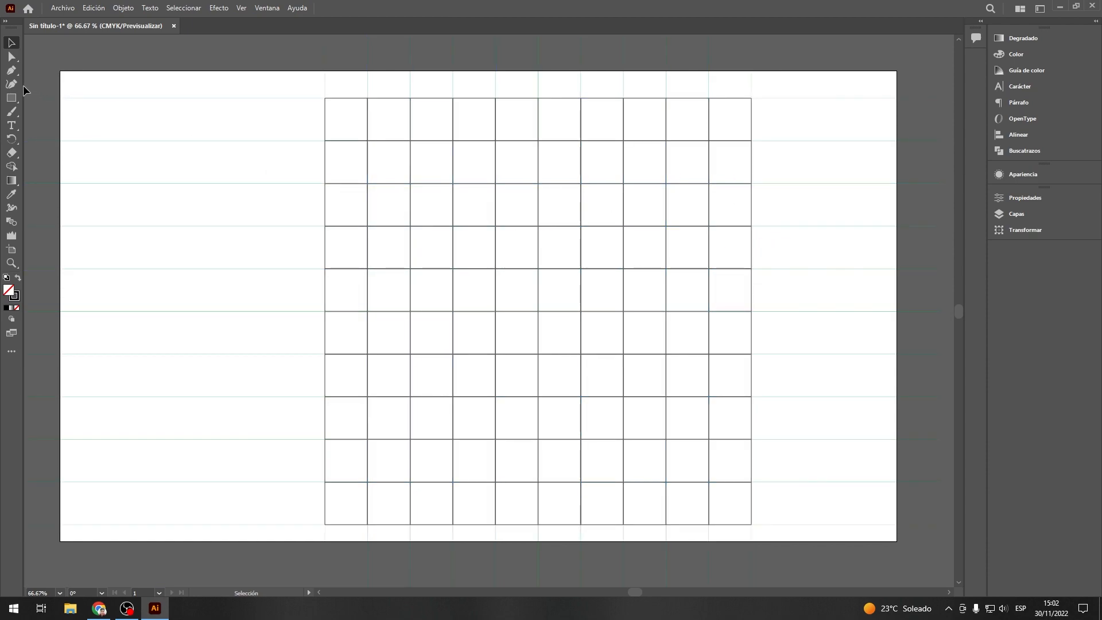
Draw a closed Pen path filling the grid's third column at full height, with rounded outer corners on its left side.
click(11, 70)
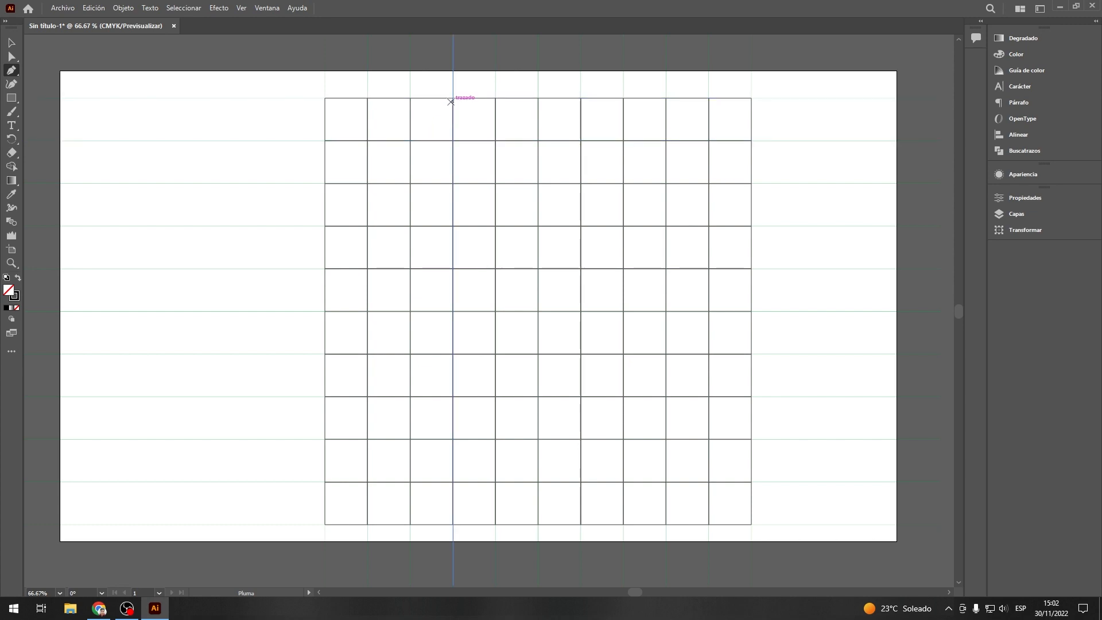
click(453, 98)
drag(410, 141, 410, 184)
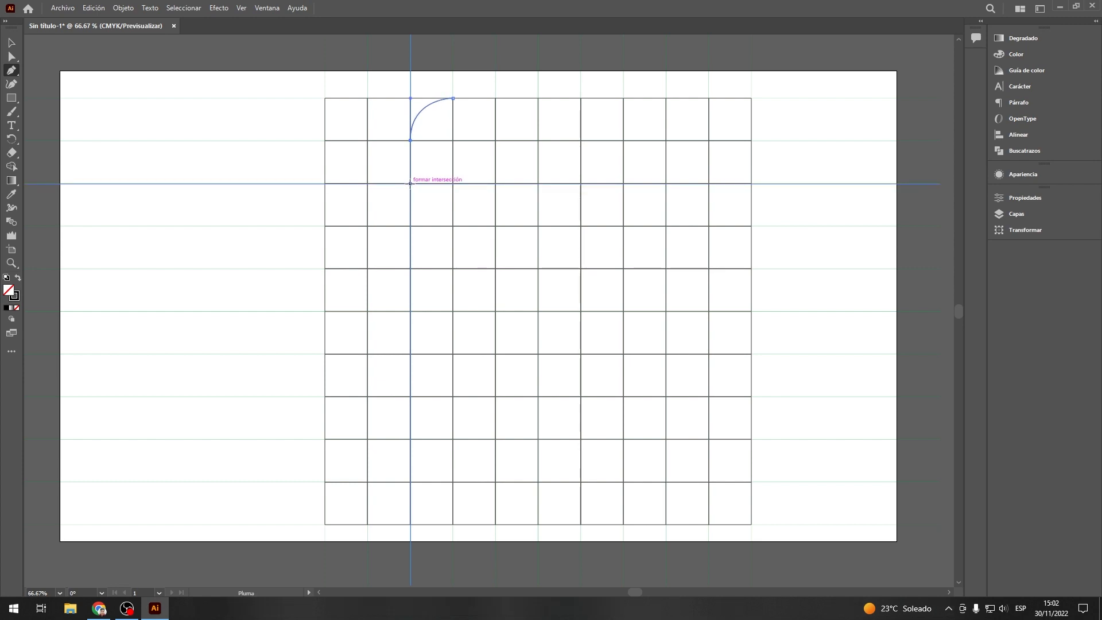
click(410, 482)
mouse_move(453, 524)
mouse_down()
mouse_move(542, 523)
mouse_move(453, 523)
mouse_up()
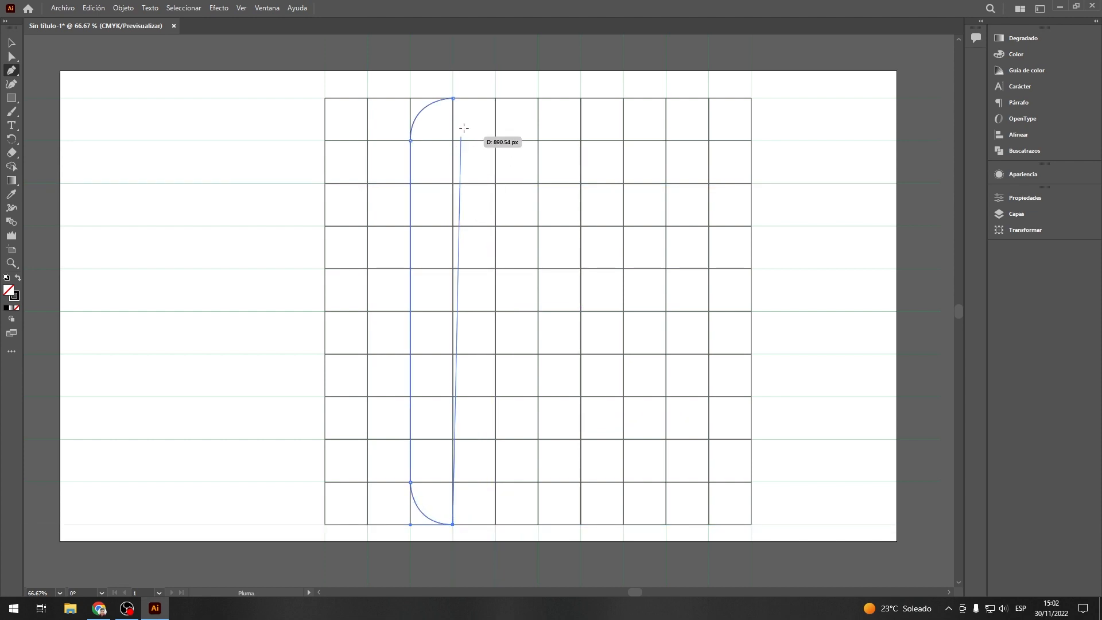
click(453, 99)
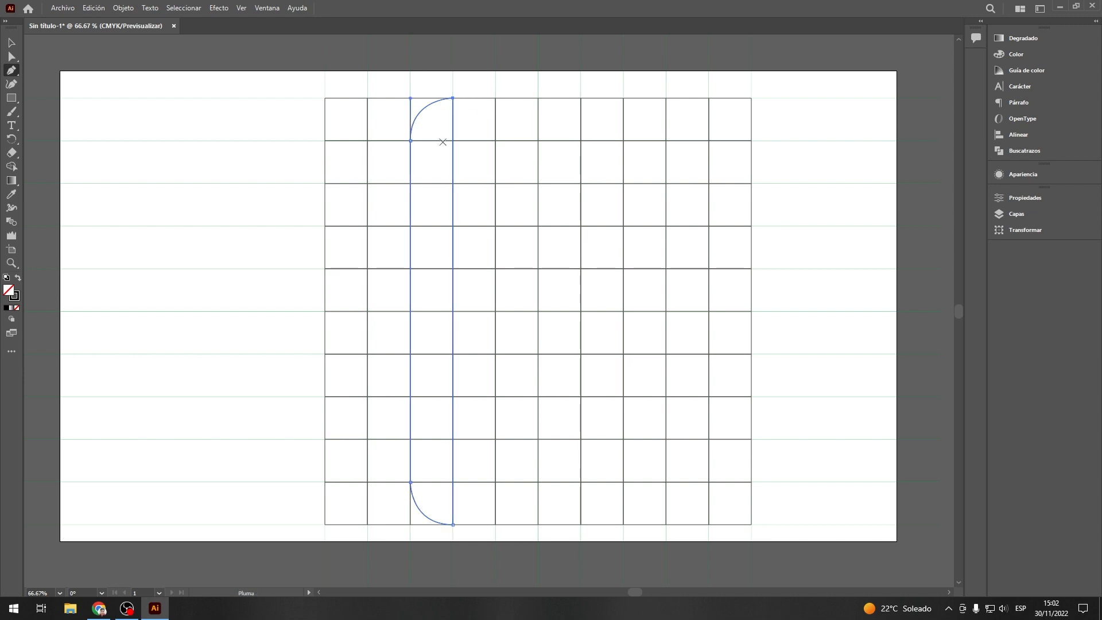
click(11, 44)
click(190, 142)
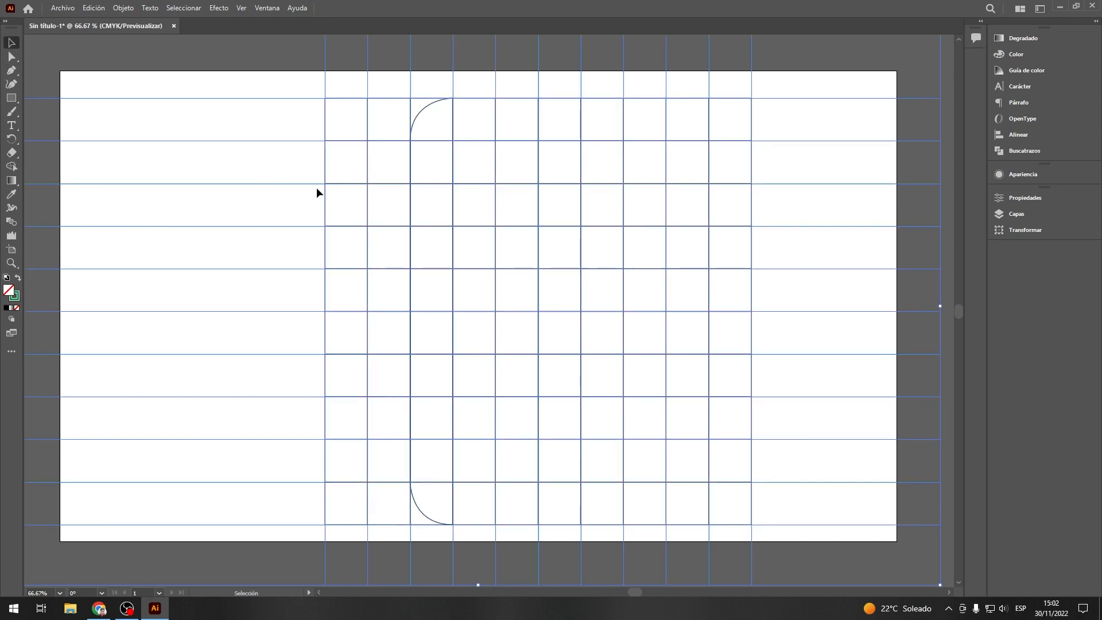
click(356, 175)
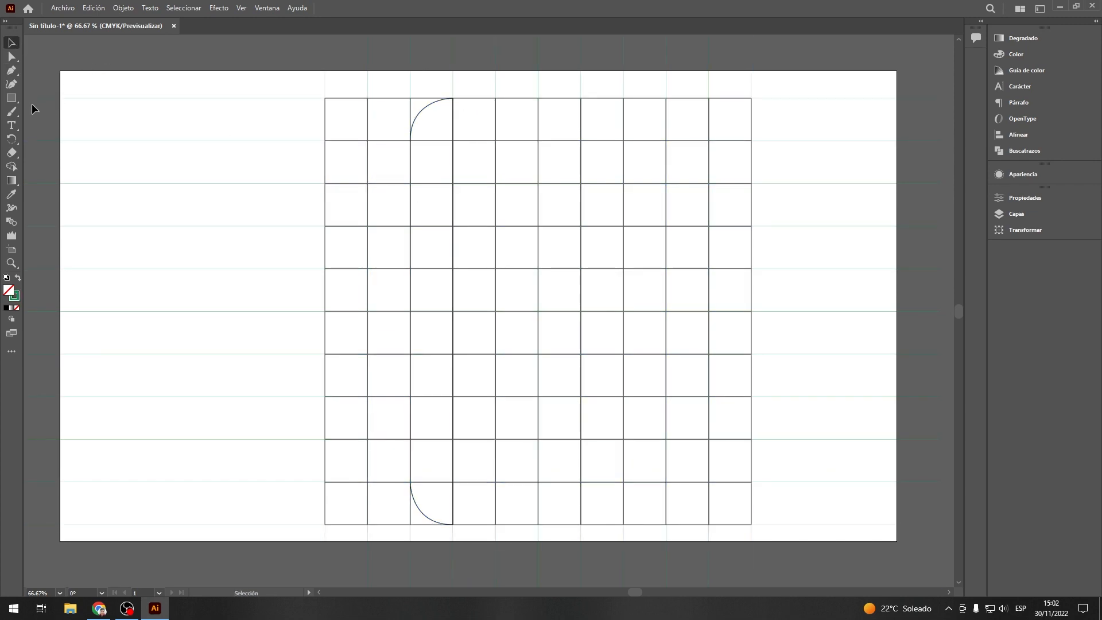
Draw a circle about 196 px in diameter centred on the grid intersection six columns across and two rows down.
click(11, 97)
click(52, 109)
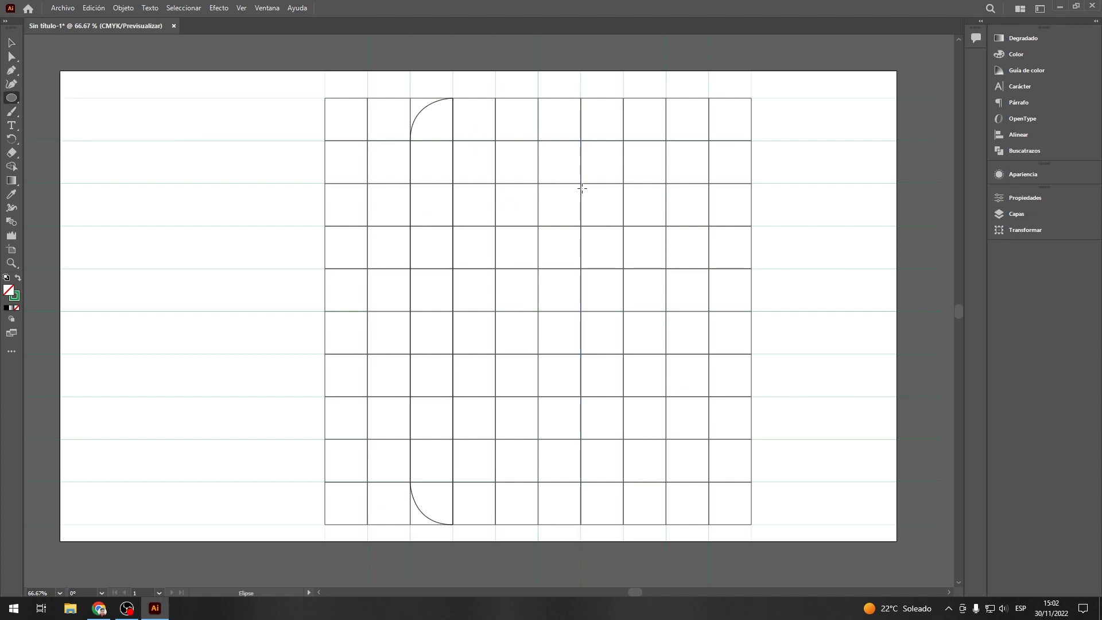
drag(581, 184, 624, 225)
key(v)
key(ctrl+5)
Select the ellipse through the layer's object list and increase its stroke weight from the faint hairline.
click(1015, 214)
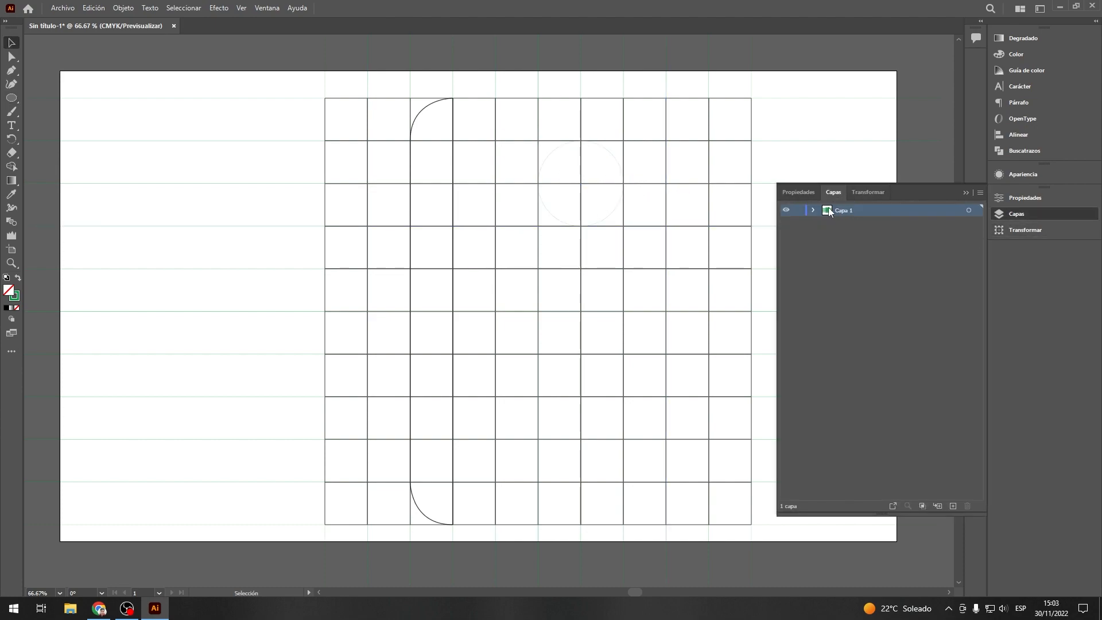
click(813, 210)
click(941, 222)
click(961, 222)
click(809, 194)
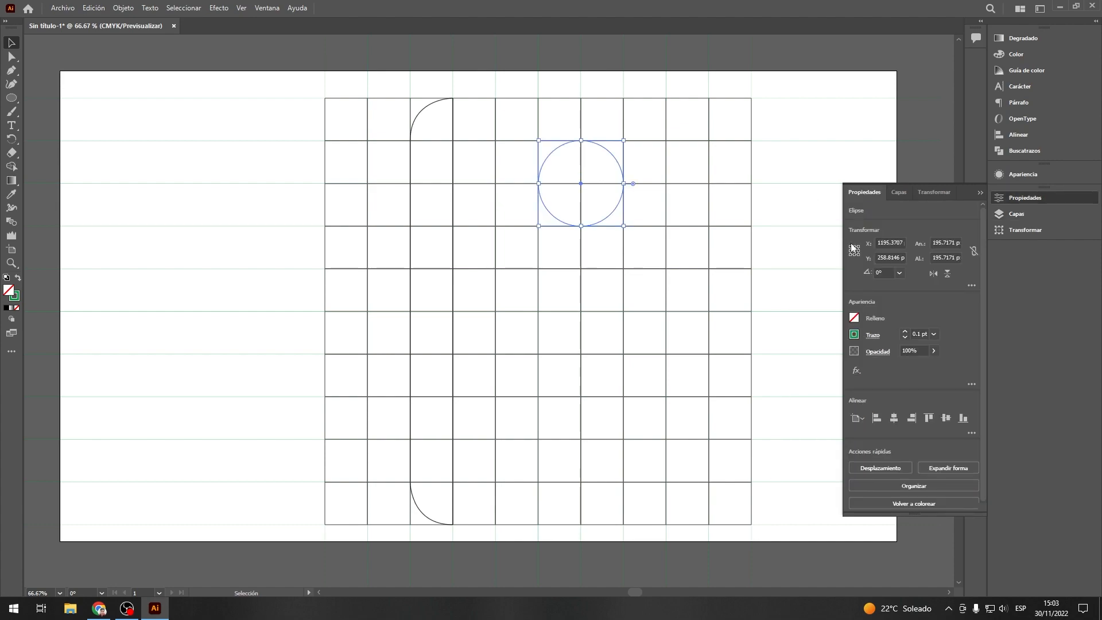
click(922, 334)
click(678, 197)
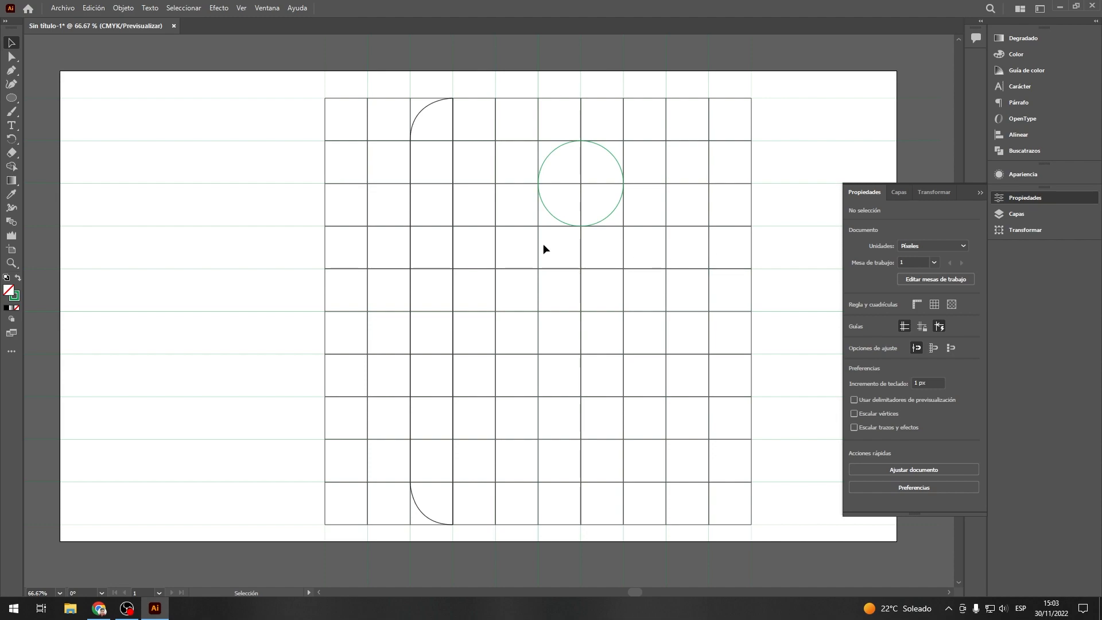
Try to change the stroke colour to black, 000000, with nothing selected.
double_click(15, 299)
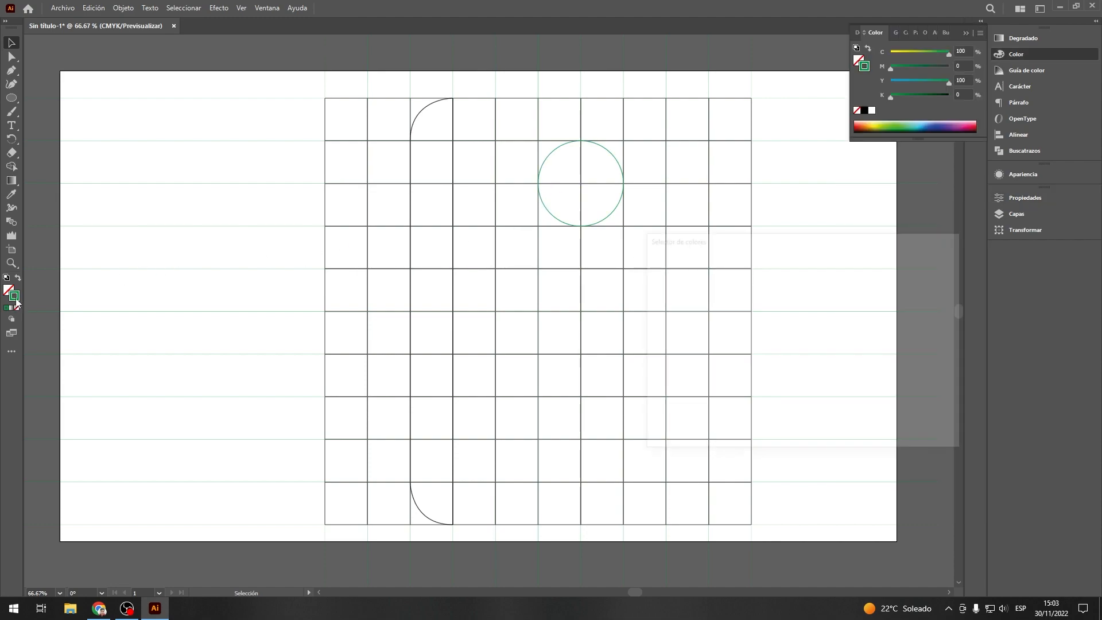
mouse_move(666, 376)
mouse_down()
mouse_move(663, 352)
mouse_move(651, 427)
mouse_up()
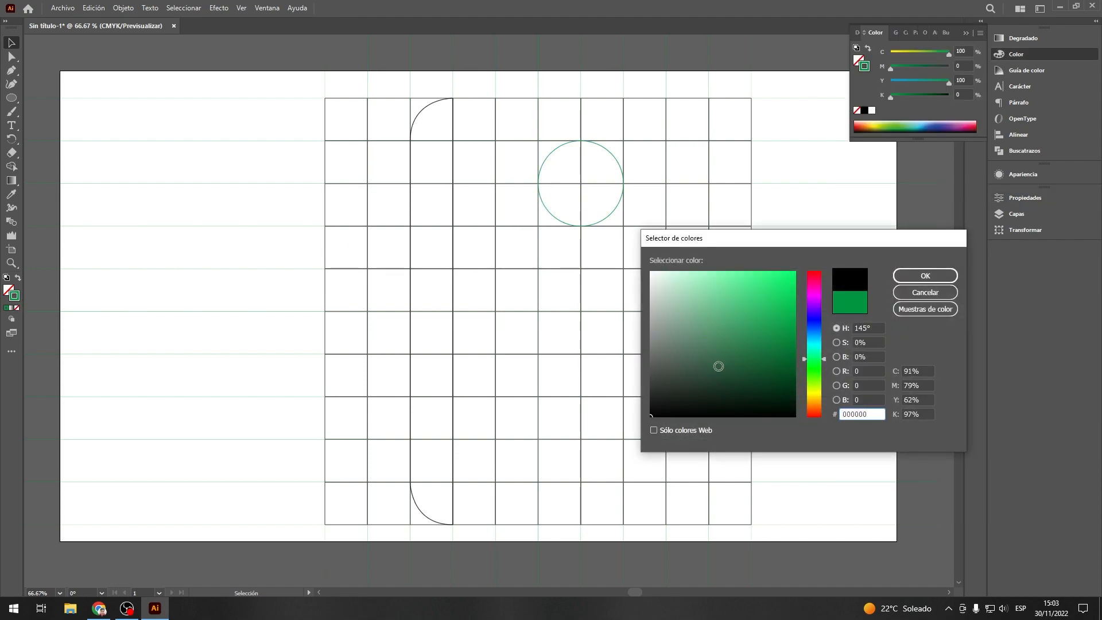
click(909, 276)
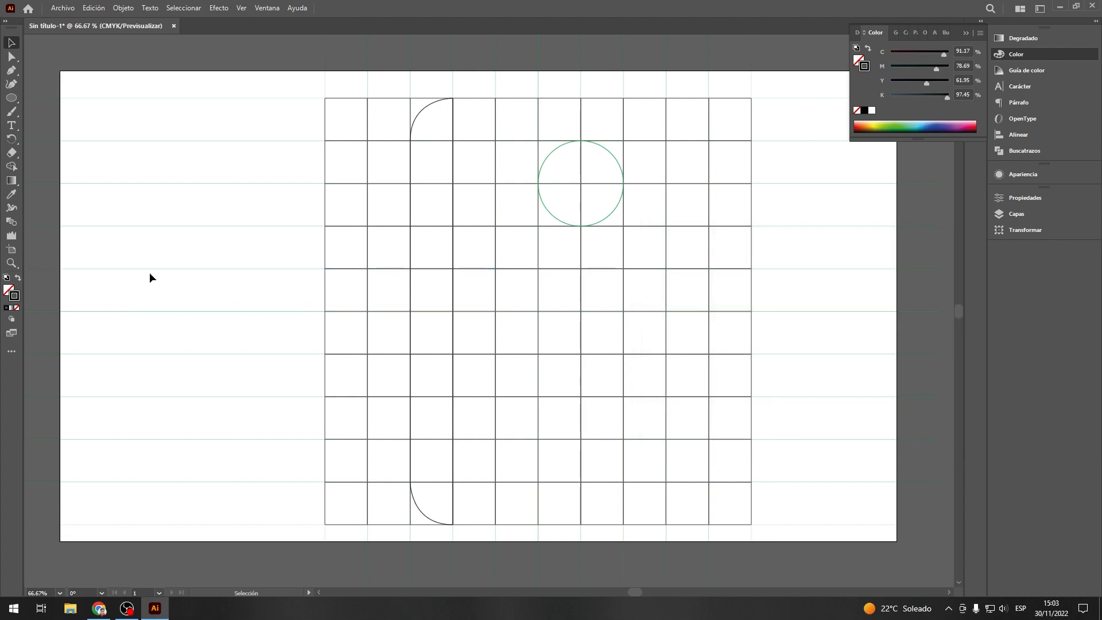
Recolour the green circle's stroke to black.
click(551, 217)
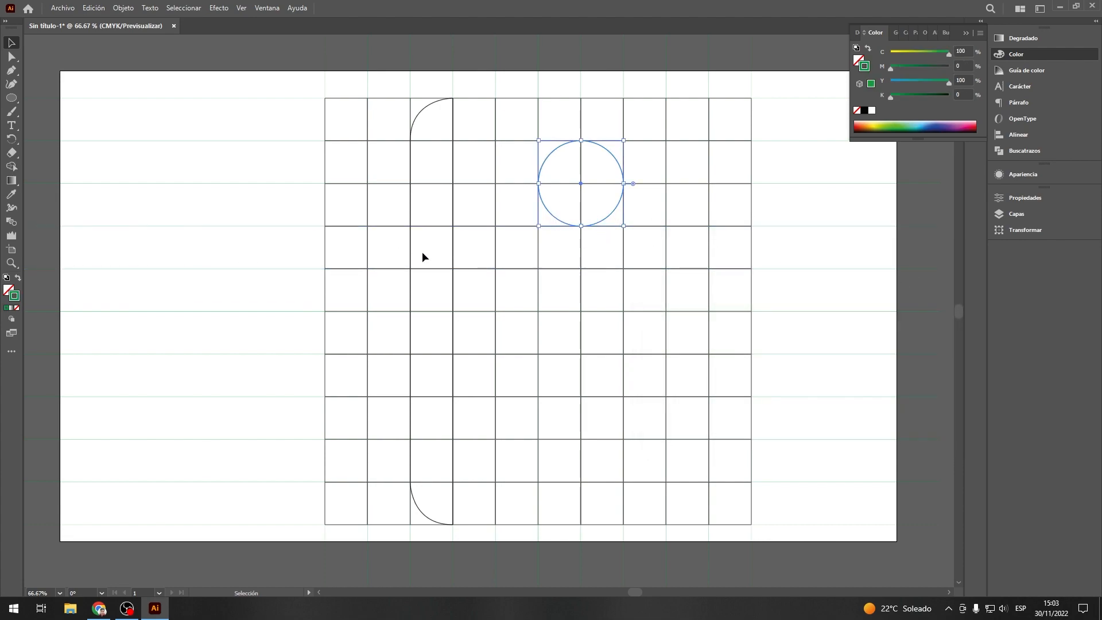
double_click(15, 296)
drag(661, 306, 652, 416)
click(899, 277)
click(676, 208)
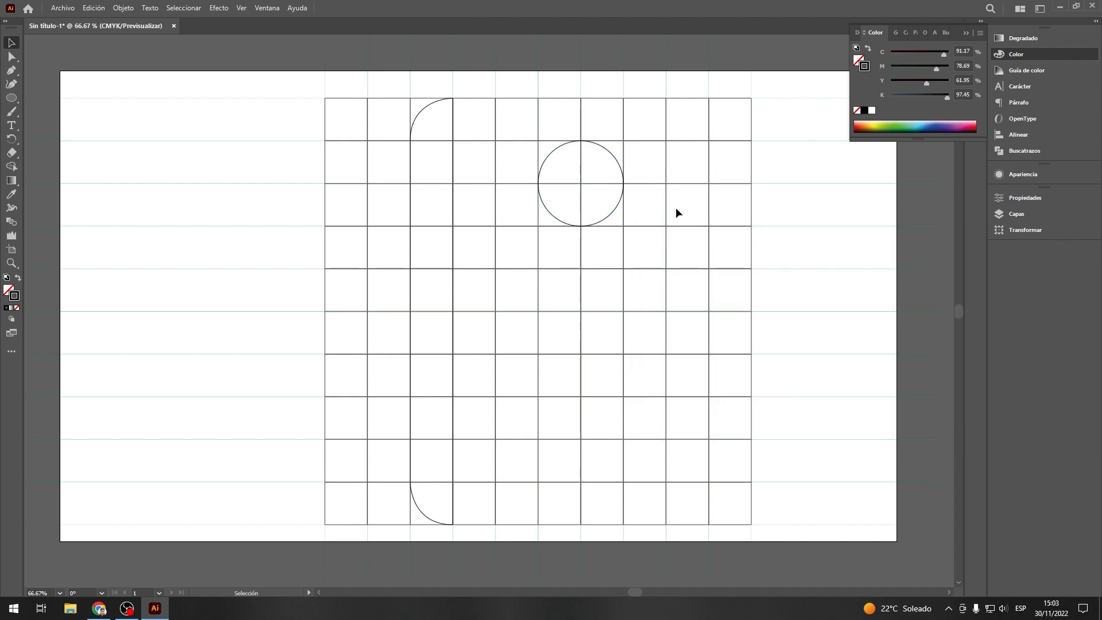
click(1007, 217)
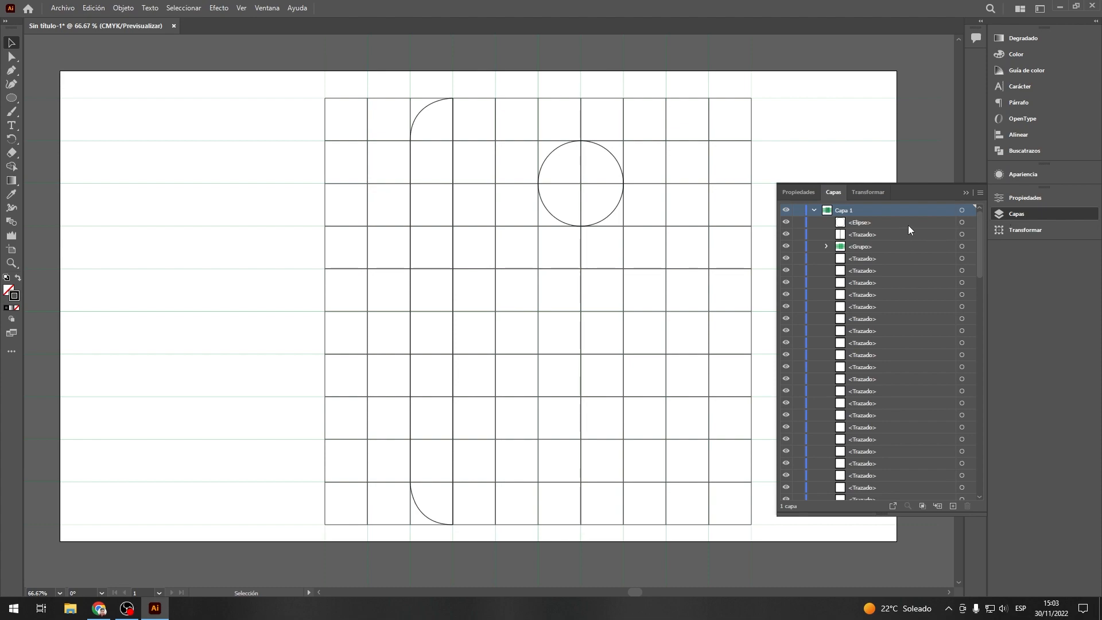
click(961, 223)
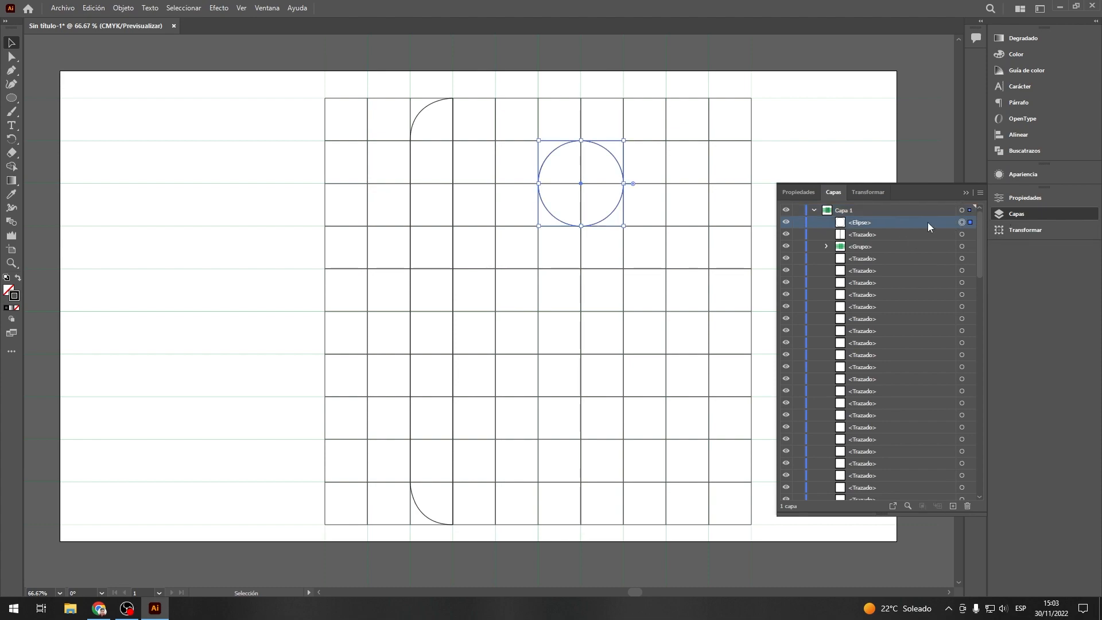
click(767, 155)
Draw a larger circle concentric with the small one, with a radius of two grid cells.
key(l)
drag(581, 184, 665, 268)
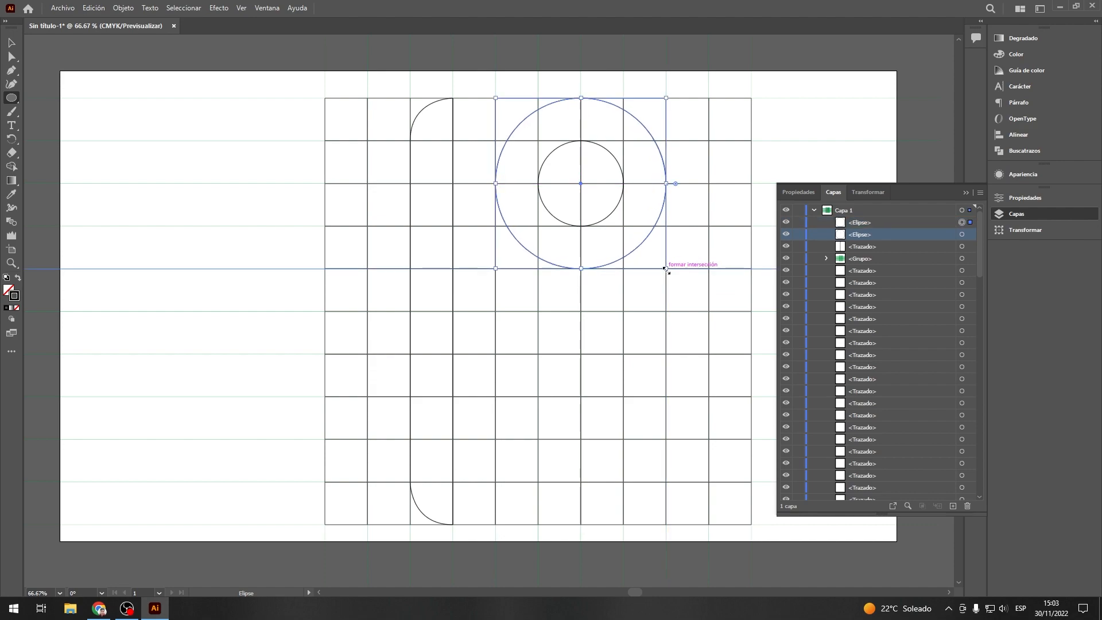
click(11, 43)
click(638, 159)
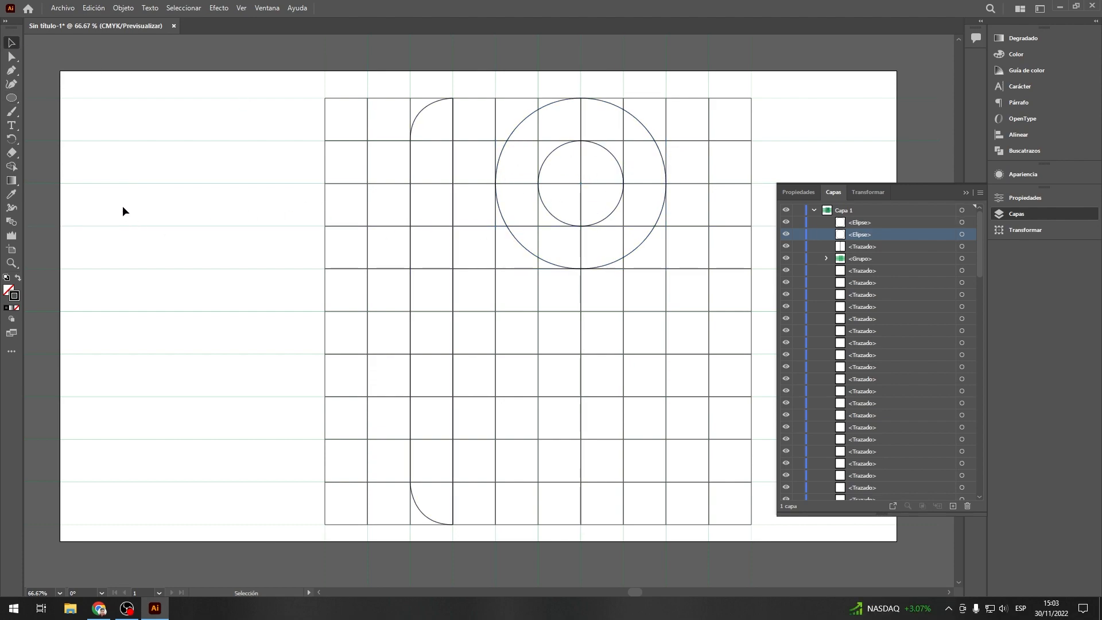
Draw a circle with a radius of one and a half cells, centred six columns across and six rows down the grid.
click(12, 97)
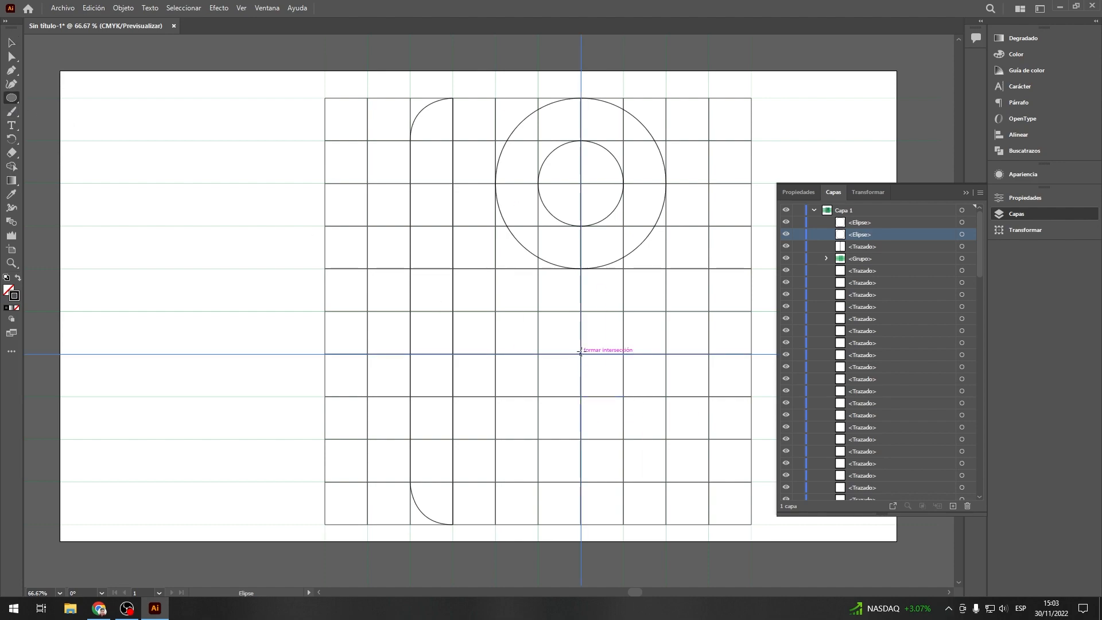
drag(580, 354, 644, 417)
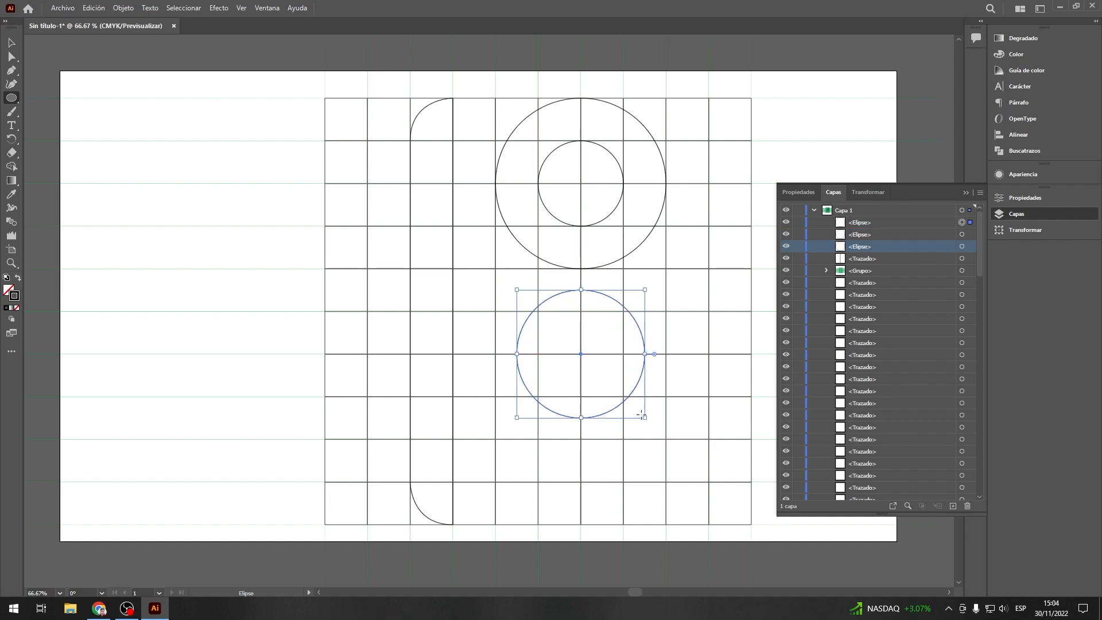
key(v)
click(725, 375)
click(12, 98)
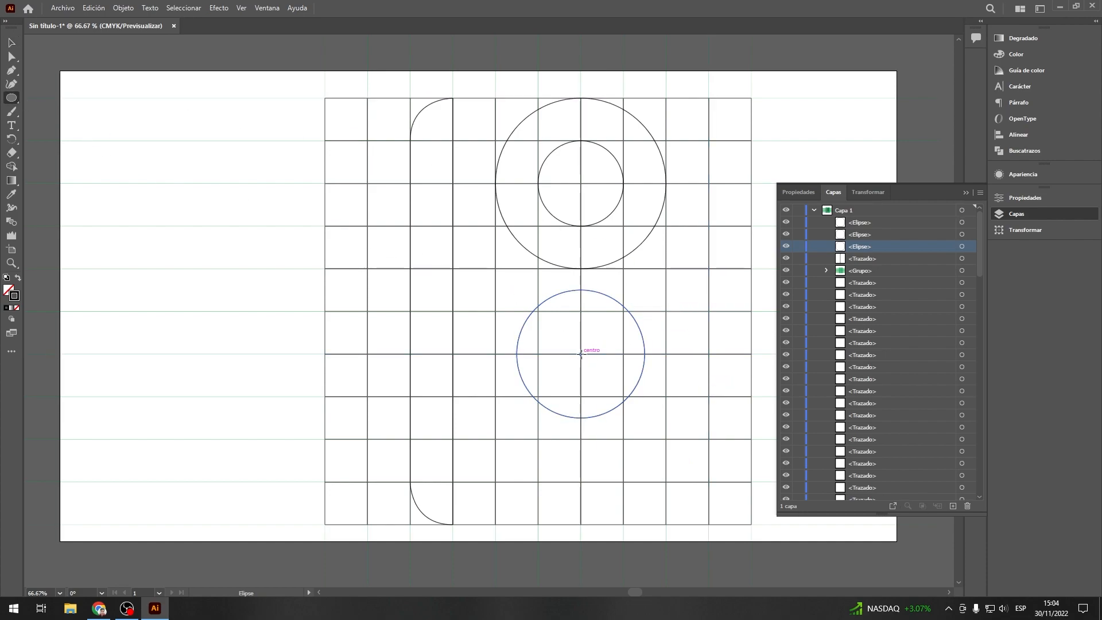
drag(581, 354, 641, 408)
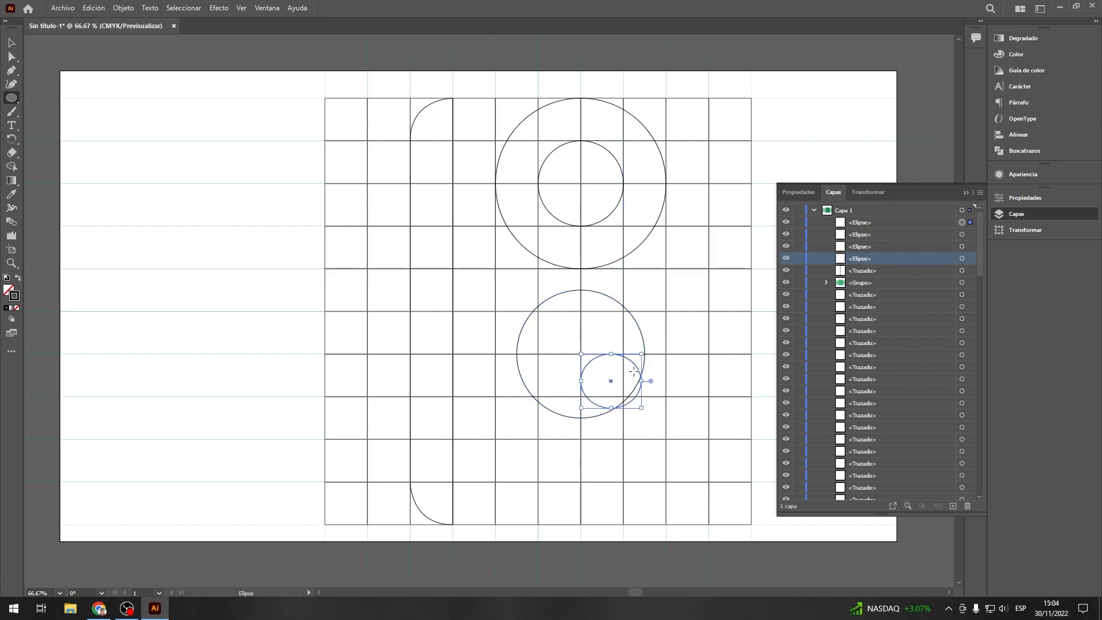
key(ctrl+z)
key(ctrl+z)
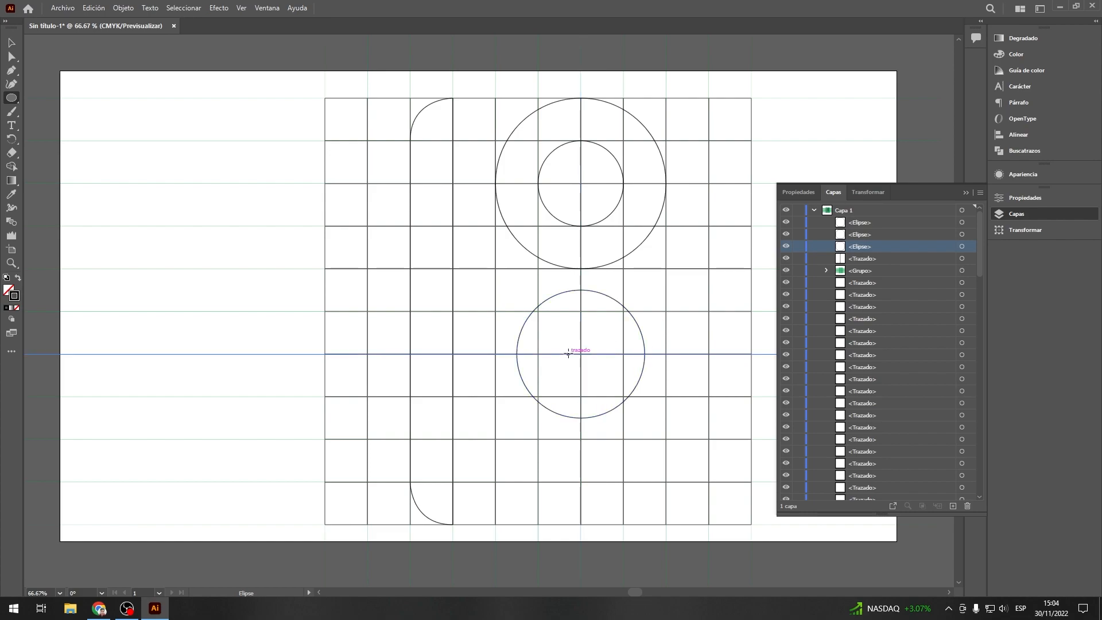
Draw a circle with a radius of two and a half cells, concentric with the lower circle and overlapping the upper large one.
drag(580, 354, 644, 419)
drag(580, 354, 688, 460)
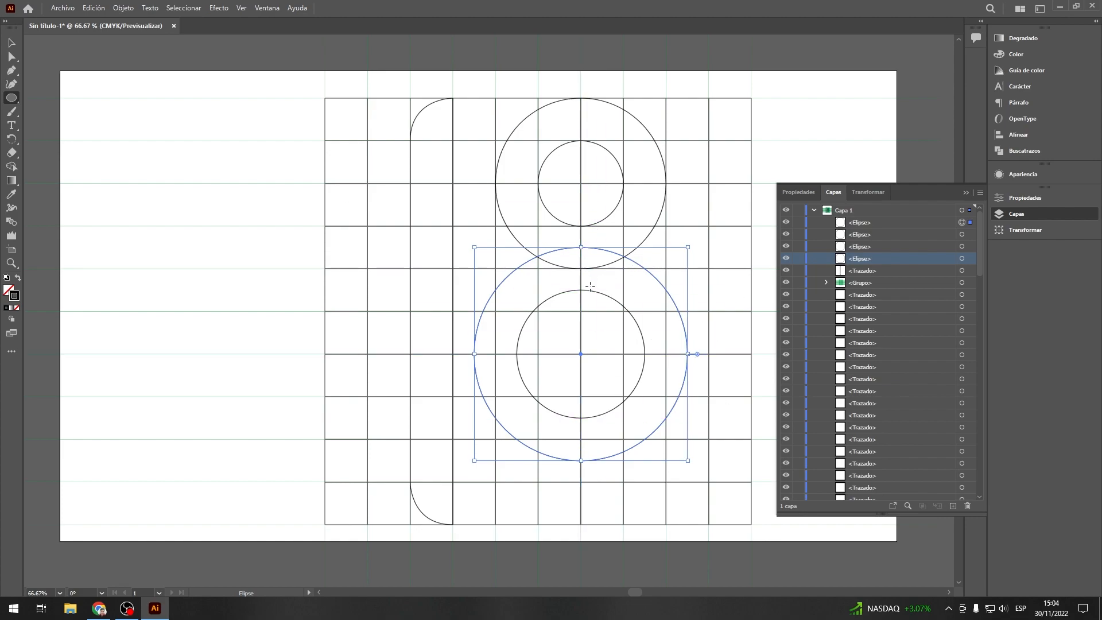
Move the rounded stem two grid columns to the right, aligning its outer edge with the upper large circle.
key(v)
click(193, 141)
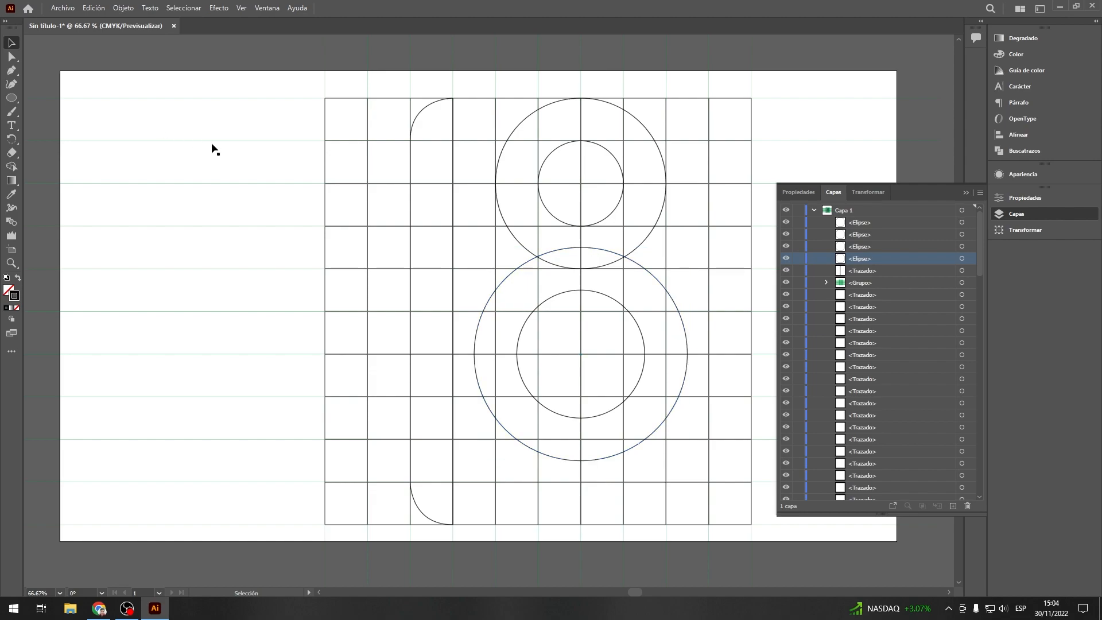
click(967, 194)
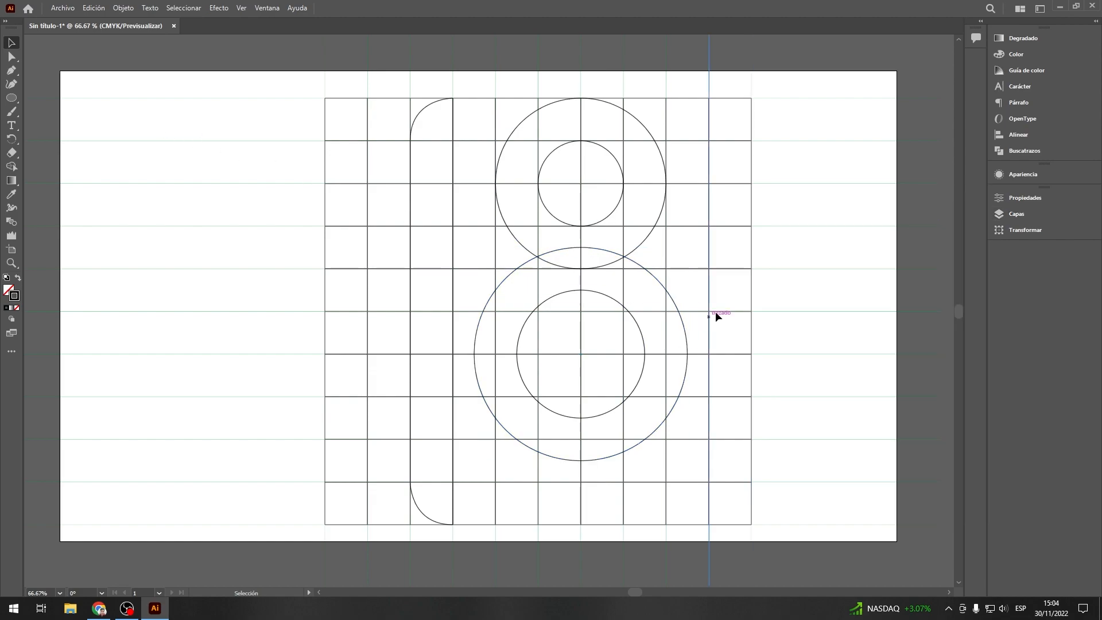
click(1016, 213)
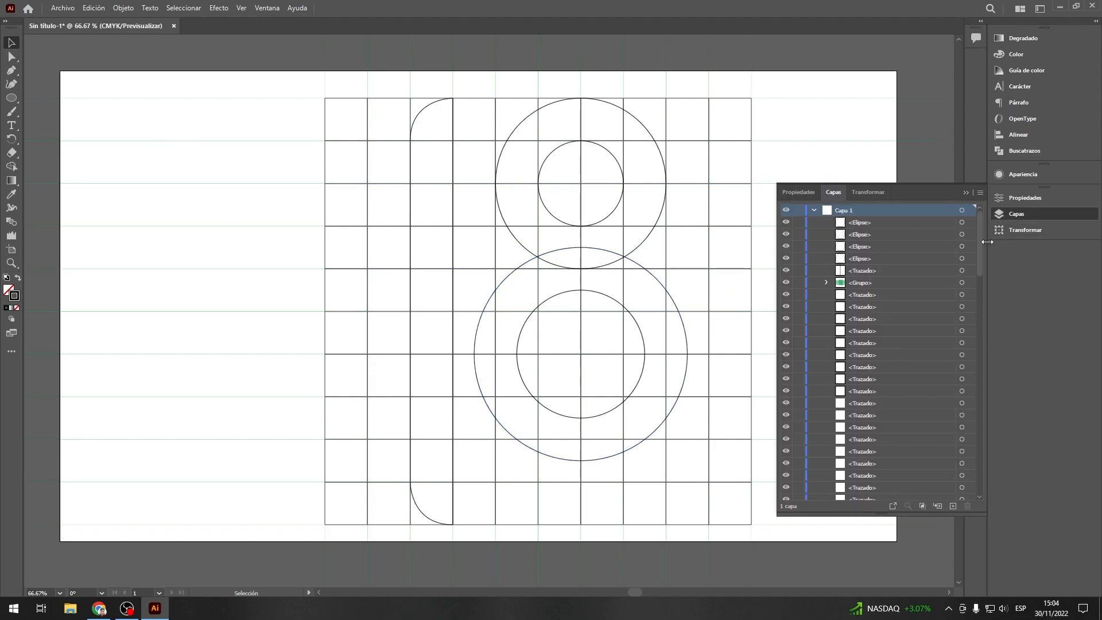
click(886, 271)
click(962, 270)
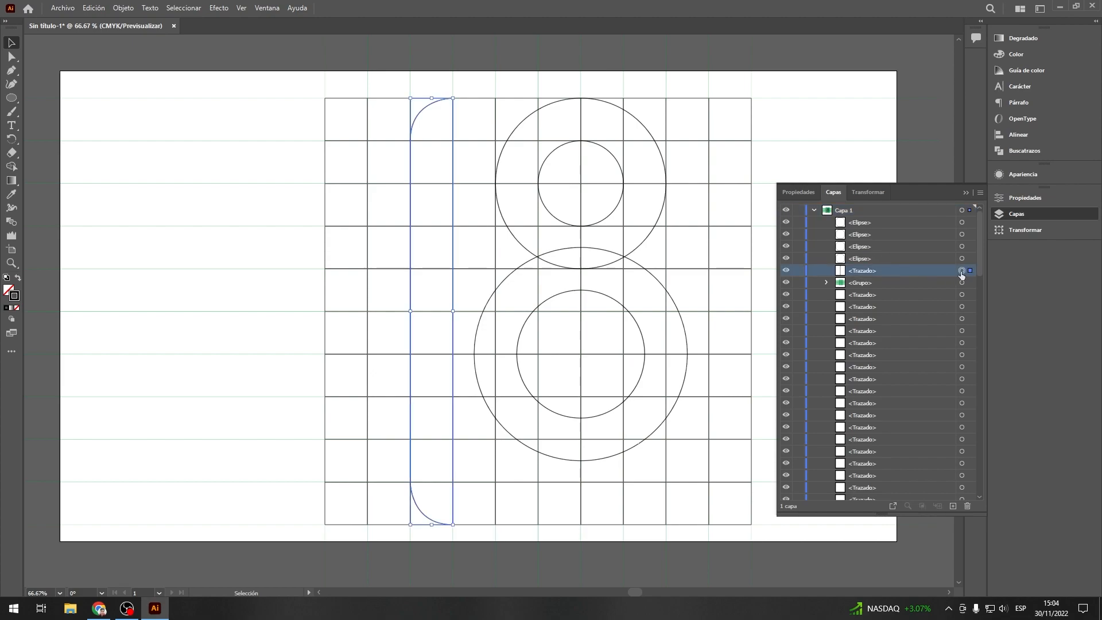
drag(412, 162, 494, 164)
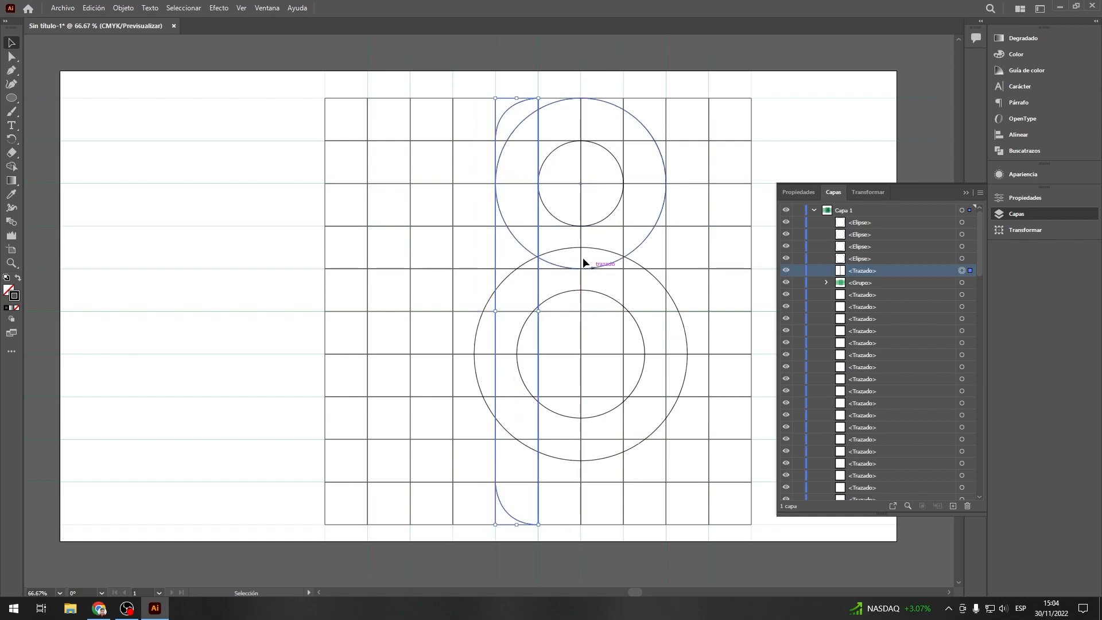
click(143, 150)
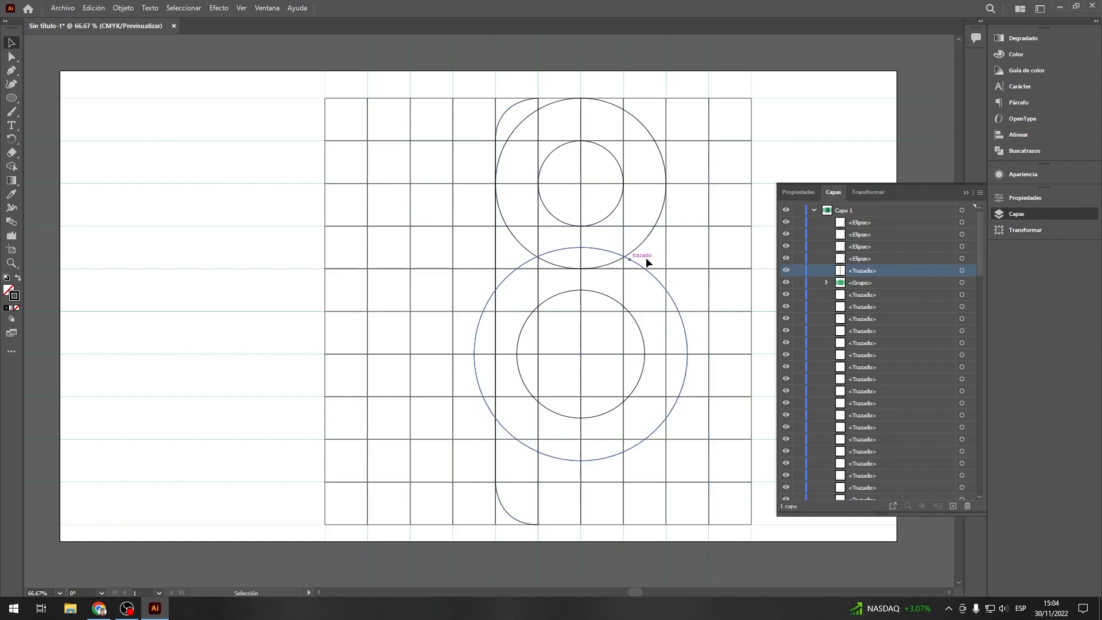
Select all artwork and merge the stem with the lower ring's bottom half and the upper ring's top half using Shape Builder.
click(965, 193)
drag(280, 76, 843, 551)
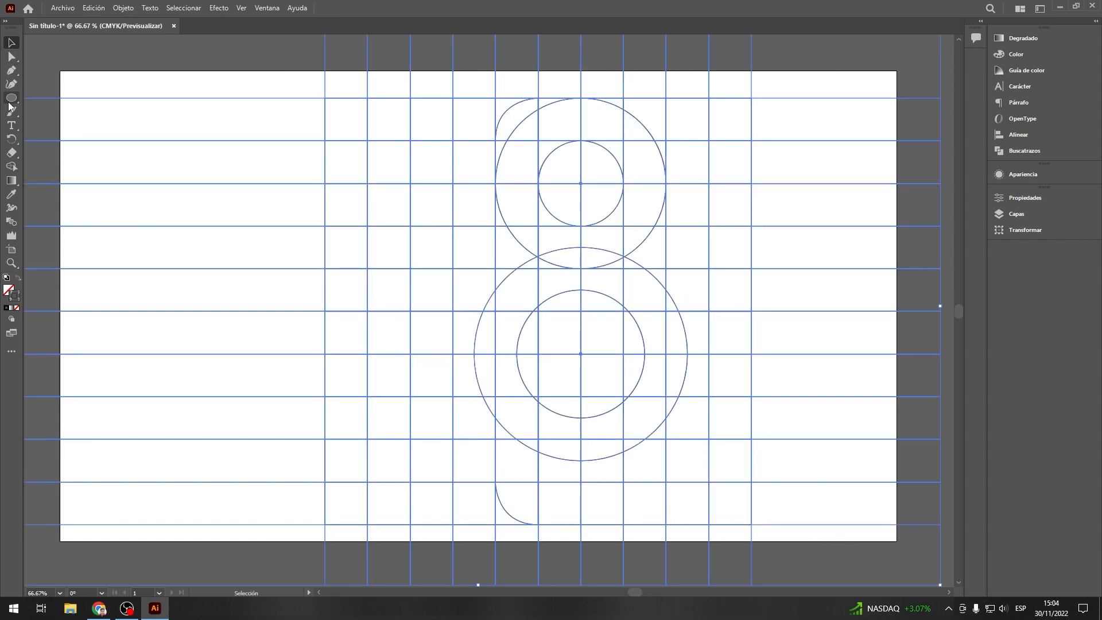
click(11, 164)
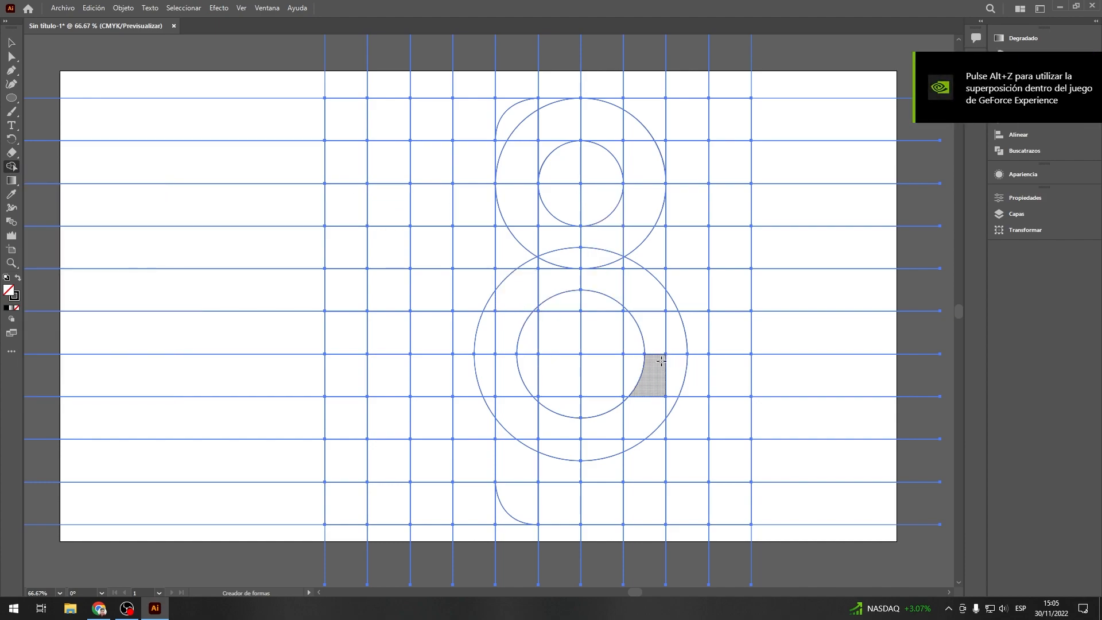
mouse_move(660, 362)
mouse_down()
mouse_move(666, 401)
mouse_move(630, 412)
mouse_move(626, 440)
mouse_move(593, 445)
mouse_move(538, 431)
mouse_move(517, 410)
mouse_move(520, 383)
mouse_up()
mouse_move(528, 378)
mouse_down()
mouse_move(513, 327)
mouse_move(512, 261)
mouse_move(525, 268)
mouse_move(513, 176)
mouse_up()
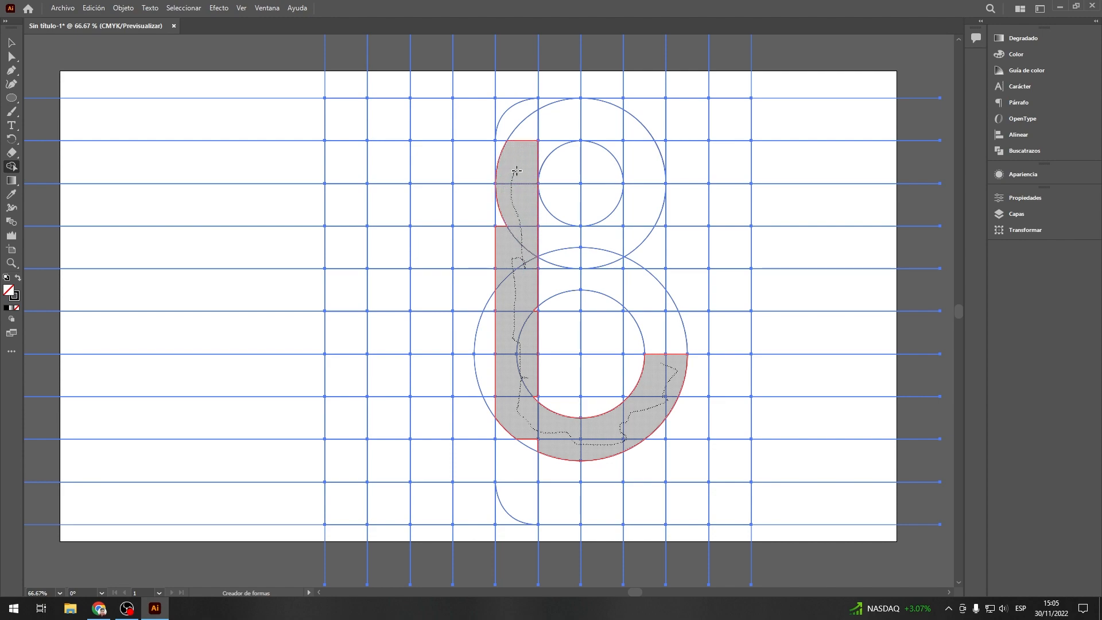
mouse_move(521, 156)
mouse_down()
mouse_move(558, 118)
mouse_move(539, 141)
mouse_move(604, 119)
mouse_move(636, 153)
mouse_up()
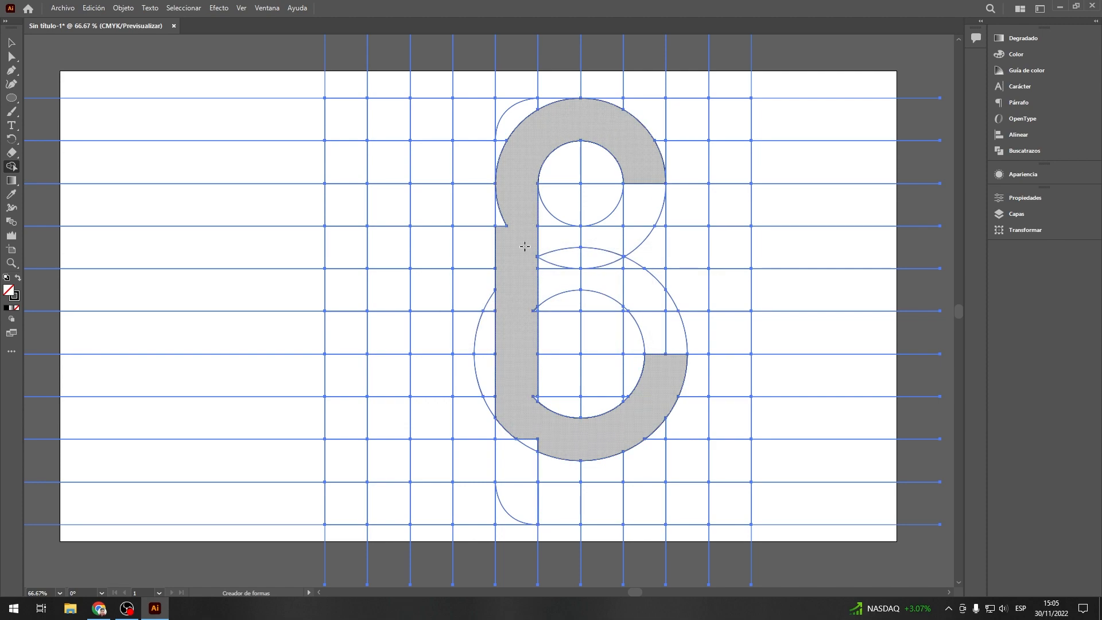
drag(511, 234, 505, 215)
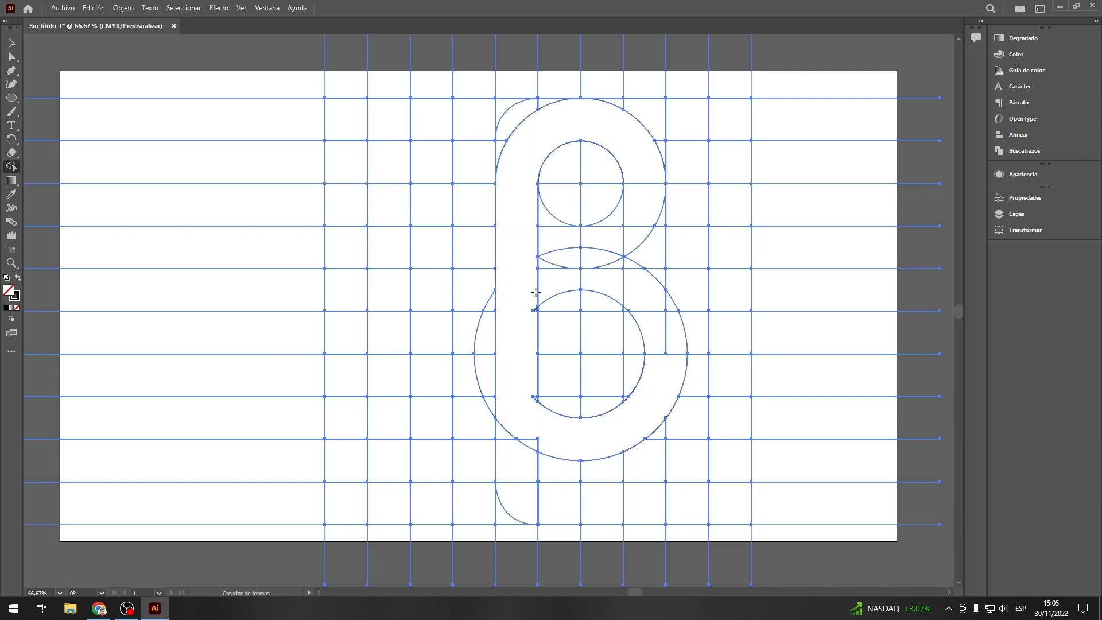
Merge the leftover slivers at the lower counter's two inner corners and the lower ring's outer edge into the letter shape.
scroll(532, 311, up, 7)
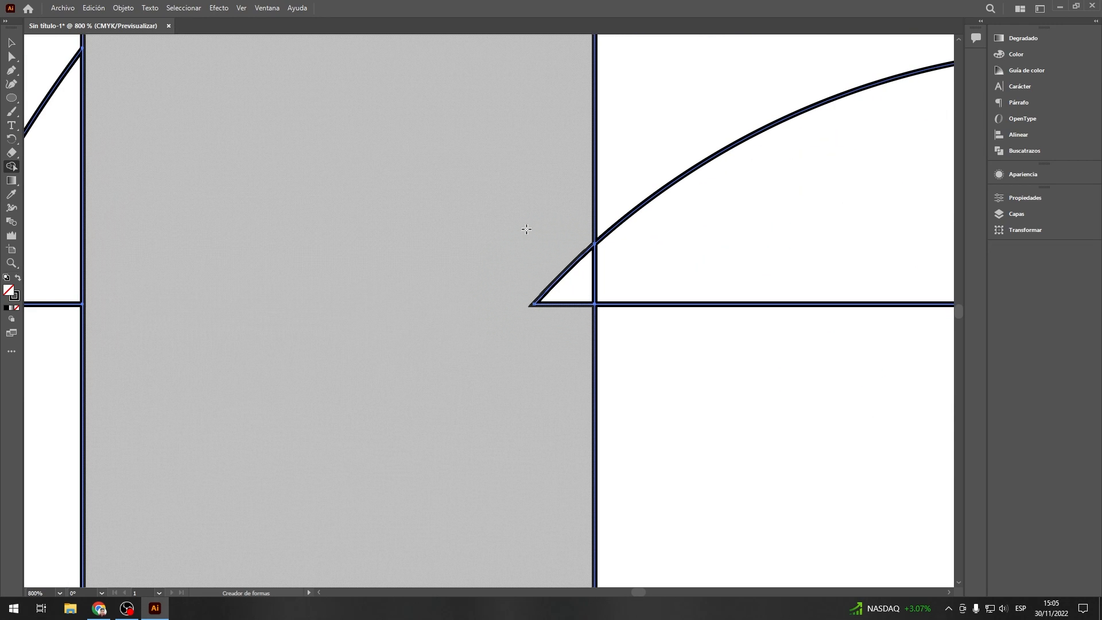
drag(525, 229, 566, 295)
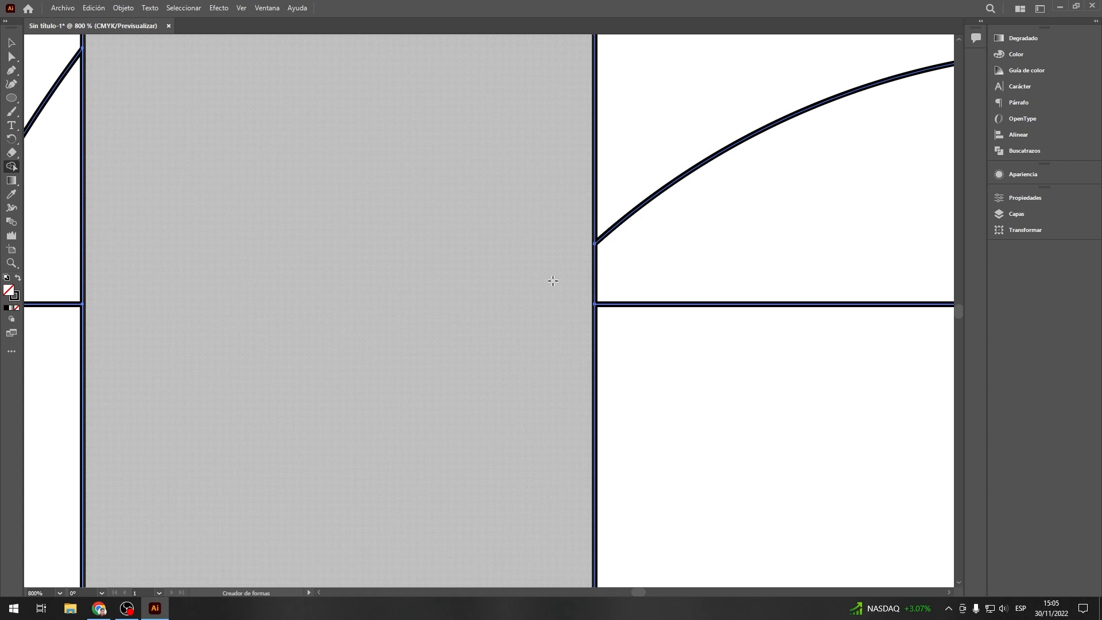
scroll(565, 294, down, 6)
scroll(568, 420, up, 4)
drag(512, 357, 521, 401)
scroll(522, 403, down, 3)
scroll(524, 408, down, 1)
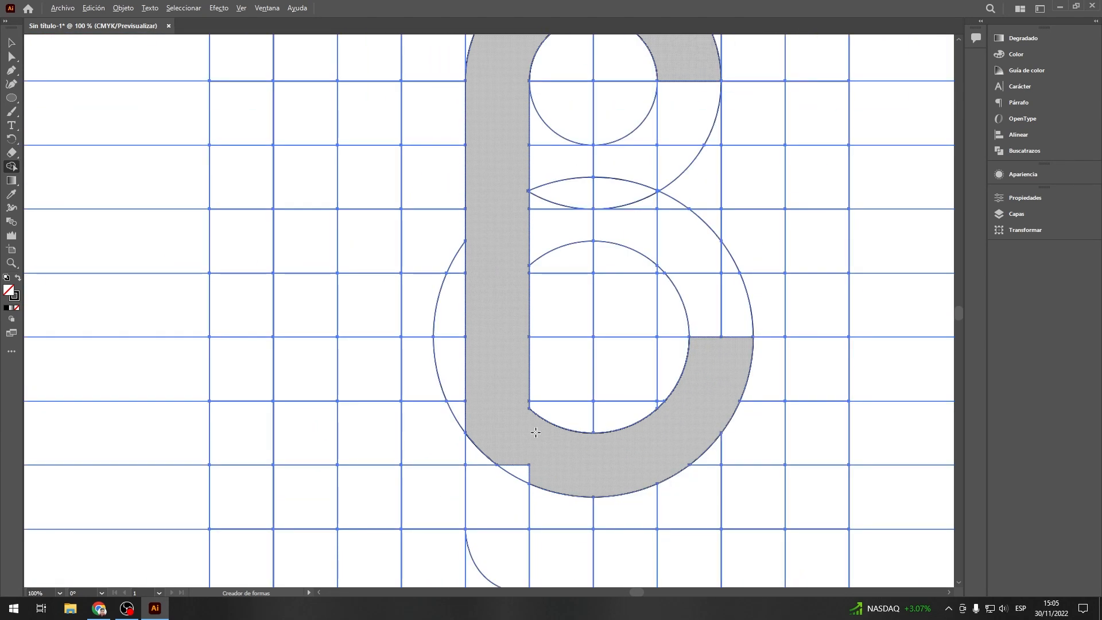
scroll(534, 466, up, 3)
drag(504, 443, 506, 478)
scroll(524, 449, down, 4)
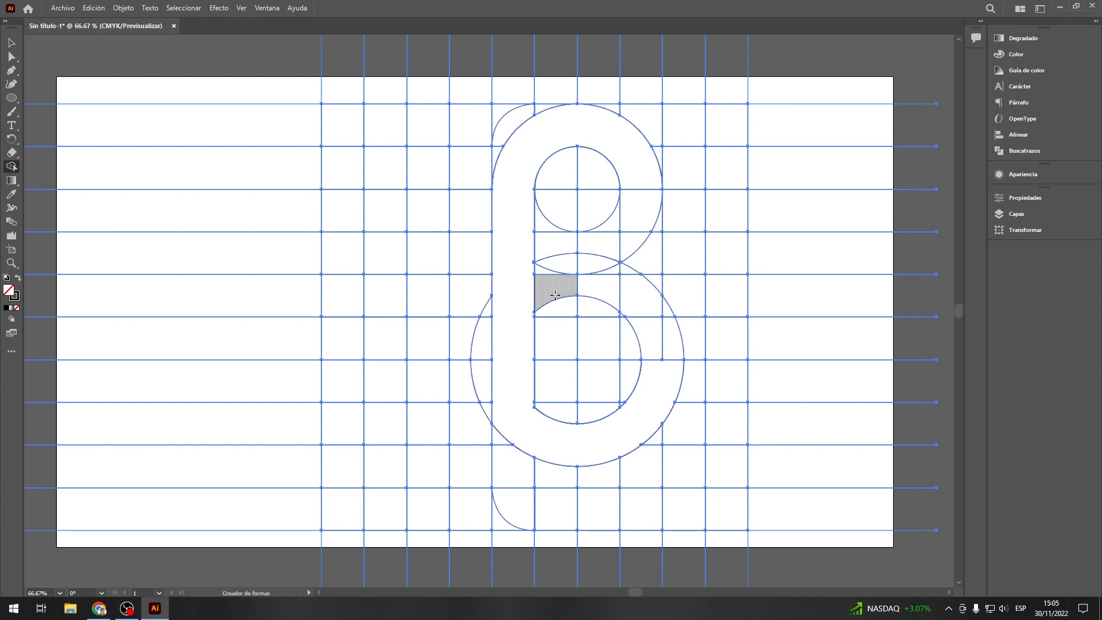
Merge the lower ring's upper half, the upper ring's lower half and the pieces of the stem's upper rounded corner.
mouse_move(550, 291)
mouse_down()
mouse_move(554, 265)
mouse_move(591, 265)
mouse_move(603, 281)
mouse_move(626, 272)
mouse_move(669, 338)
mouse_move(667, 313)
mouse_move(640, 329)
mouse_up()
mouse_move(545, 226)
mouse_down()
mouse_move(552, 245)
mouse_move(597, 246)
mouse_move(602, 216)
mouse_move(640, 213)
mouse_move(627, 234)
mouse_up()
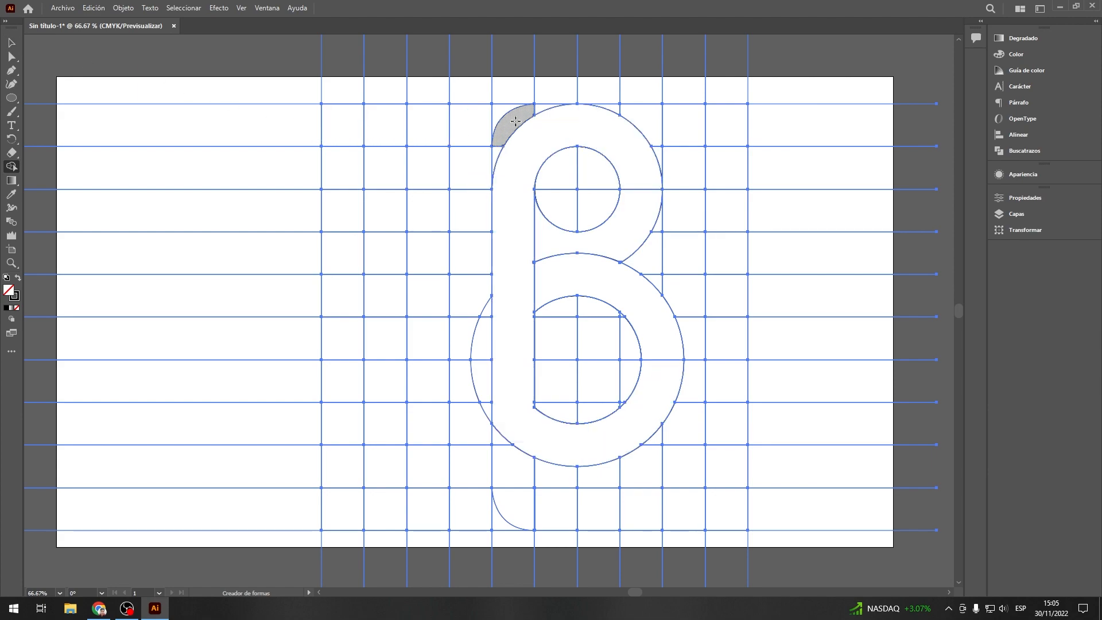
drag(515, 121, 498, 148)
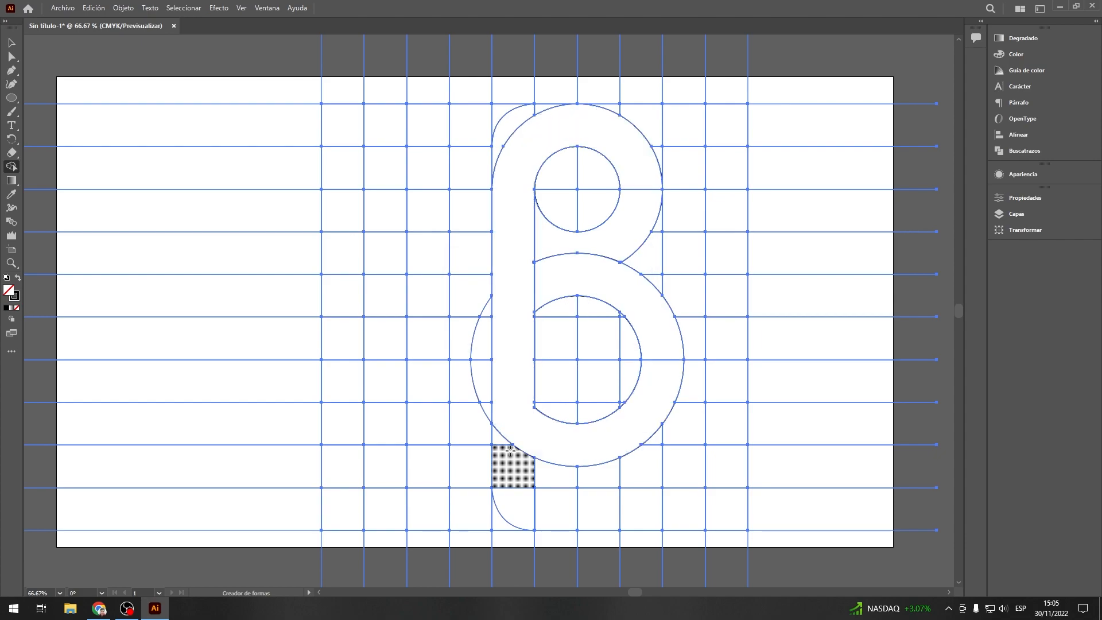
Move the stem's detached lower rounded end up one and a half cells to meet the bottom of the lower ring.
click(12, 43)
click(101, 98)
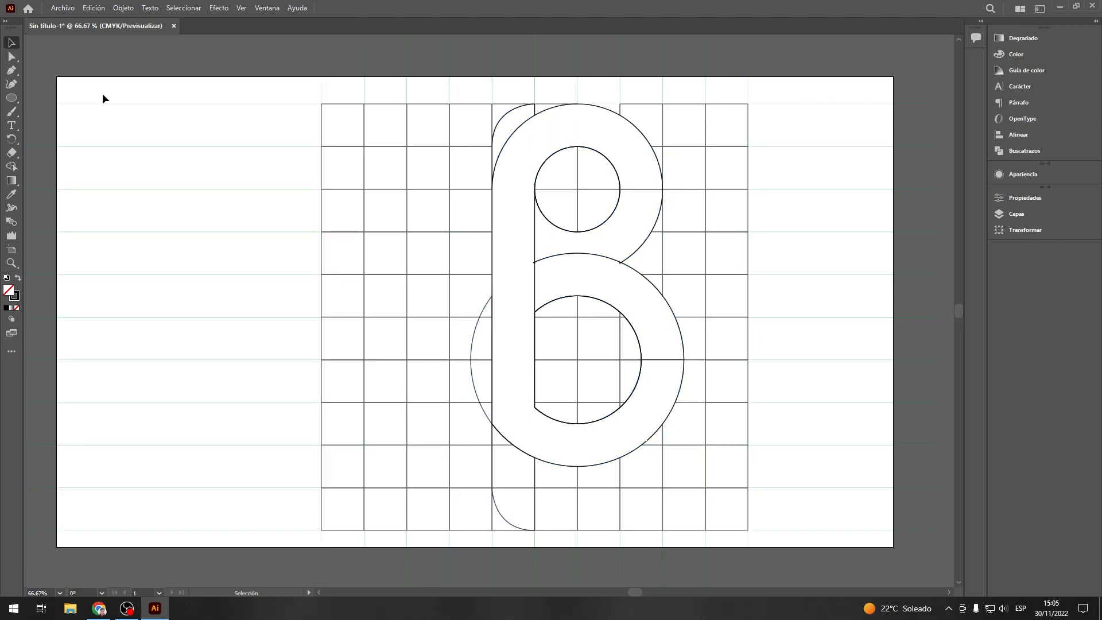
click(505, 503)
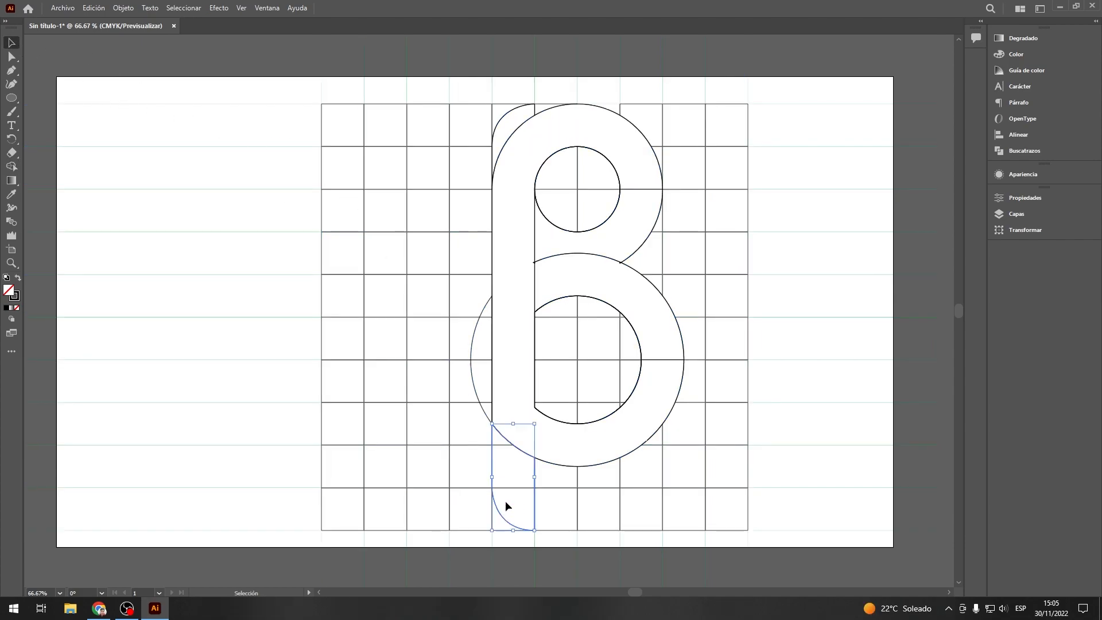
click(525, 432)
click(505, 517)
drag(512, 523, 510, 485)
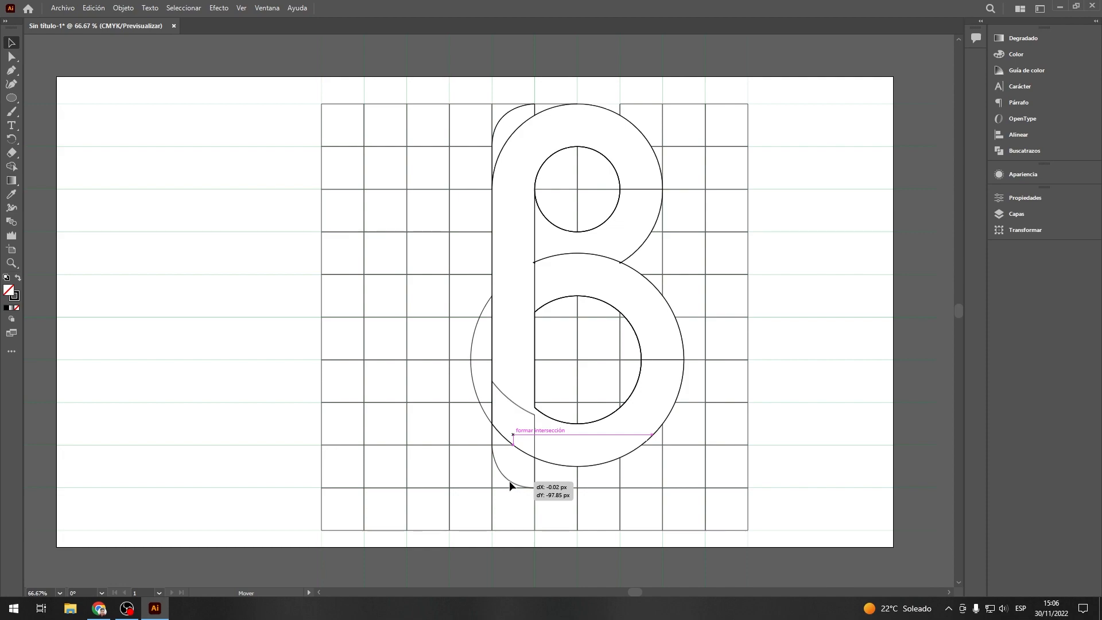
drag(510, 482, 509, 459)
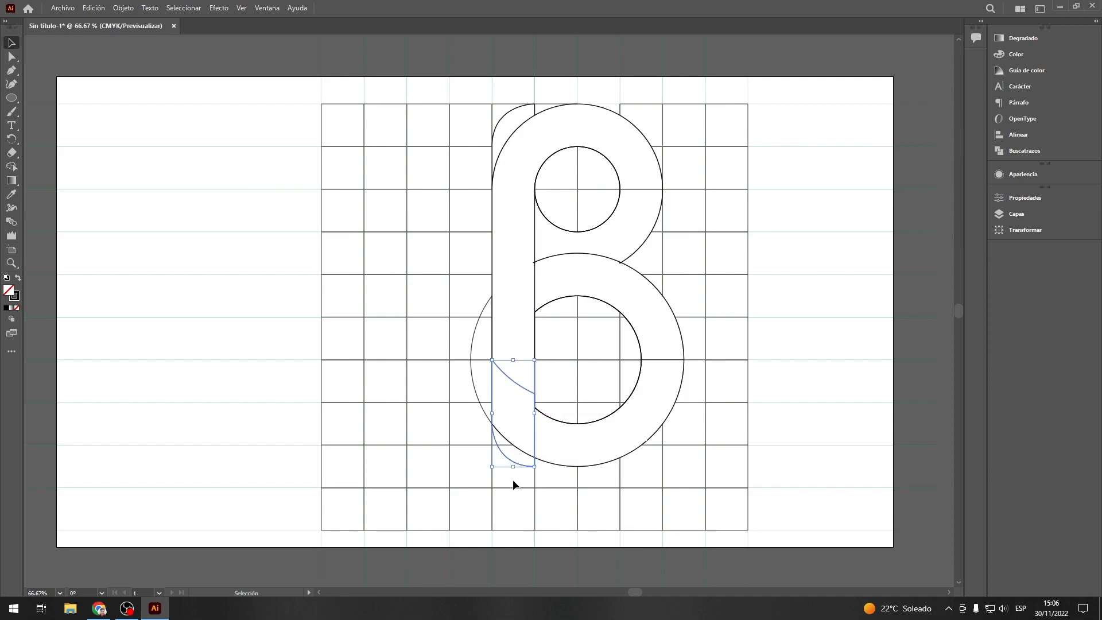
click(512, 481)
Select all artwork and merge the pieces of the moved rounded end outside the lower ring with Shape Builder.
click(12, 167)
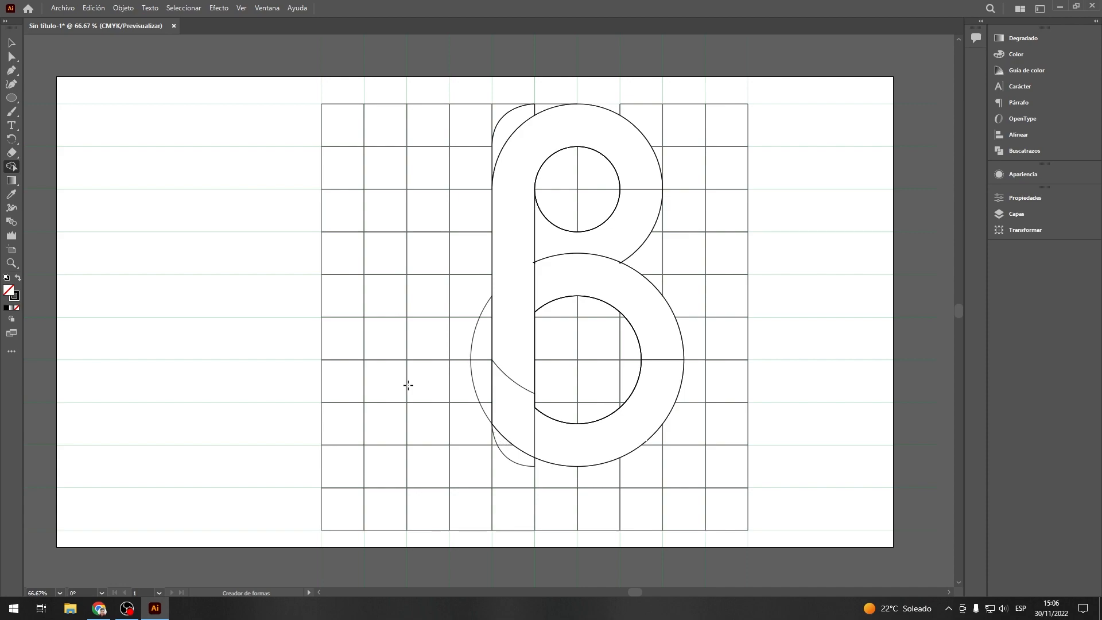
click(10, 45)
drag(304, 131, 853, 554)
click(11, 167)
drag(515, 453, 502, 440)
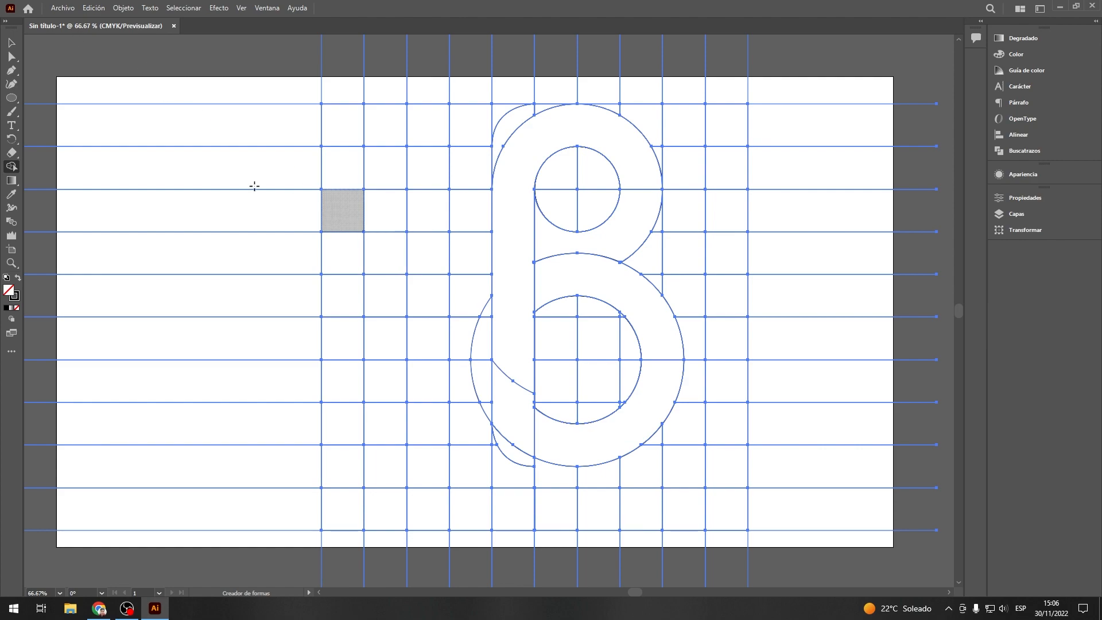
click(11, 43)
click(166, 94)
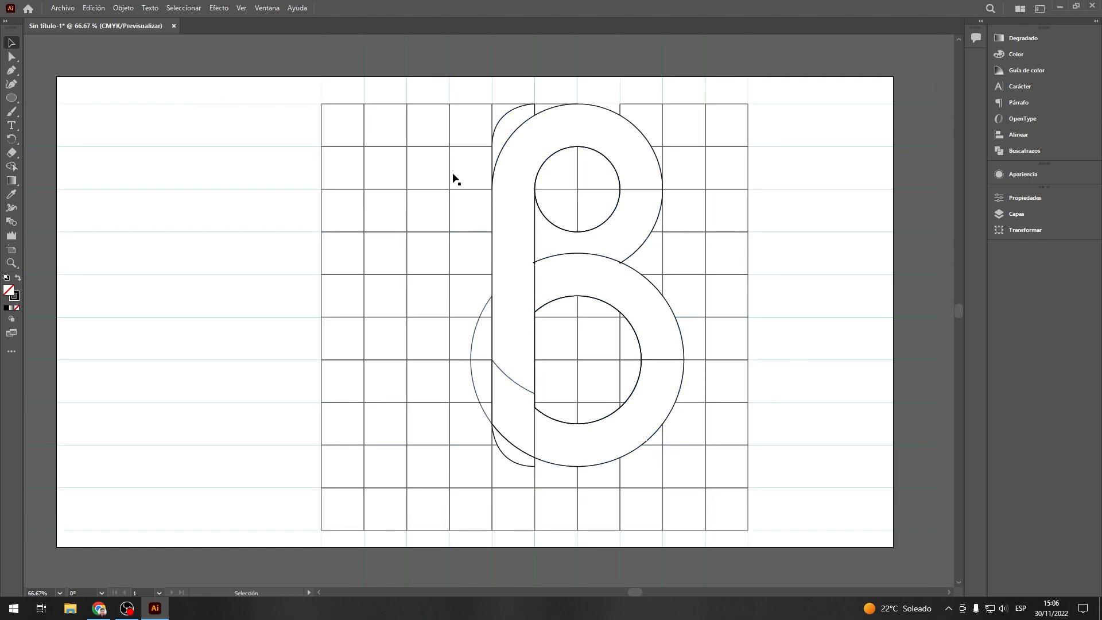
Merge the section of the stem cut by the moved rounded end back into the letter body with Shape Builder.
drag(290, 79, 817, 540)
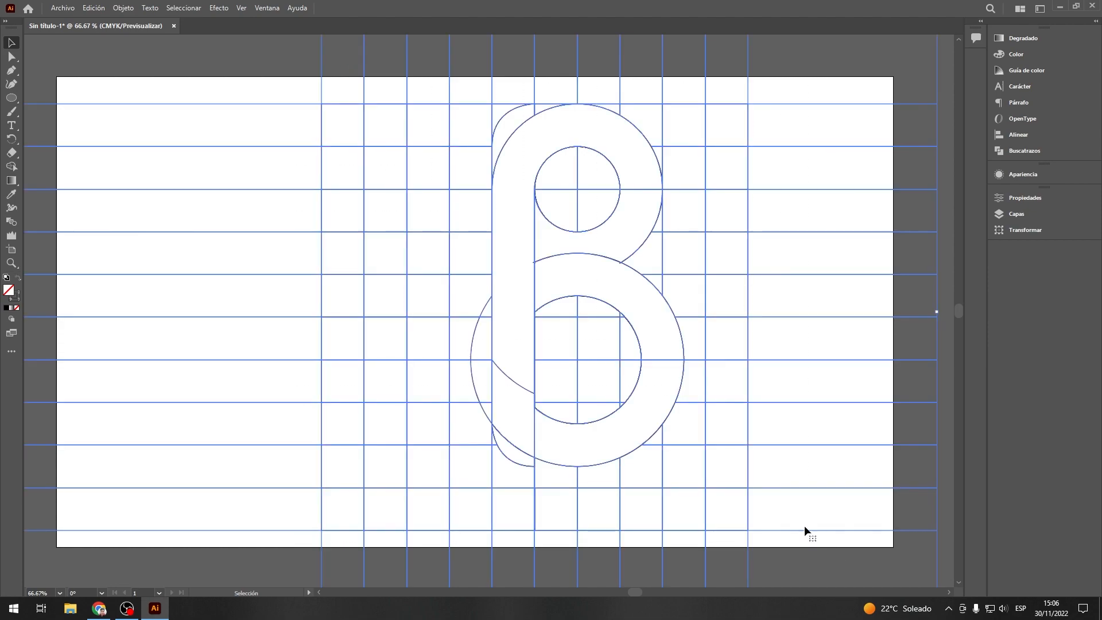
click(17, 166)
mouse_move(518, 336)
mouse_down()
mouse_move(517, 412)
mouse_move(542, 432)
mouse_up()
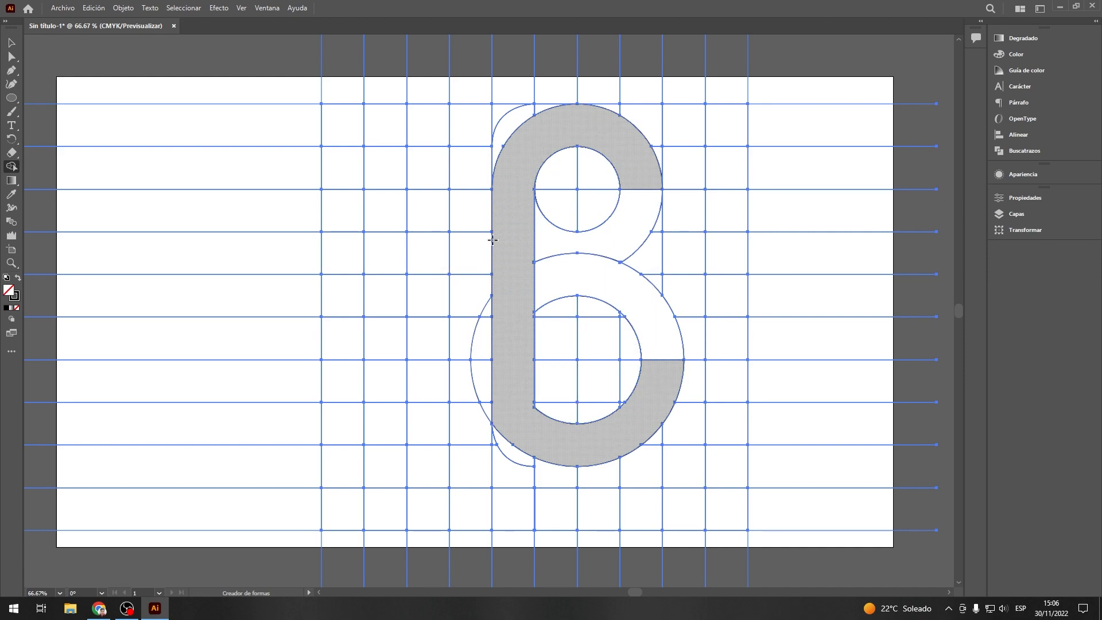
click(12, 42)
click(103, 70)
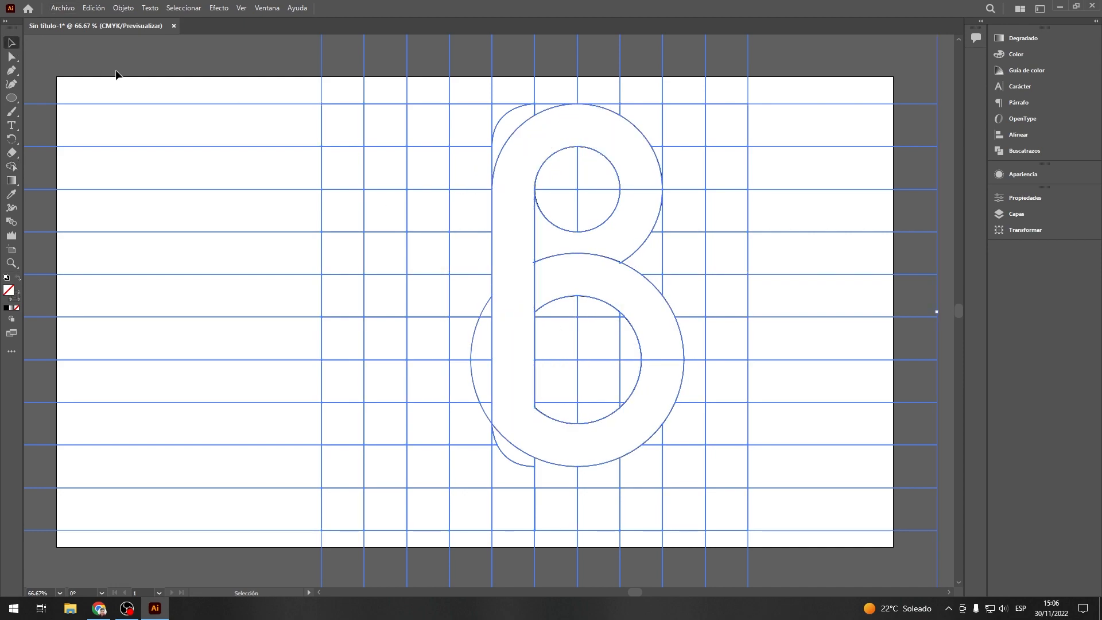
Merge the tiny triangular sliver where the lower ring's upper arc meets the stem into the letter, and deselect the artwork.
scroll(552, 278, up, 4)
scroll(535, 266, down, 6)
drag(369, 131, 700, 440)
scroll(539, 256, up, 3)
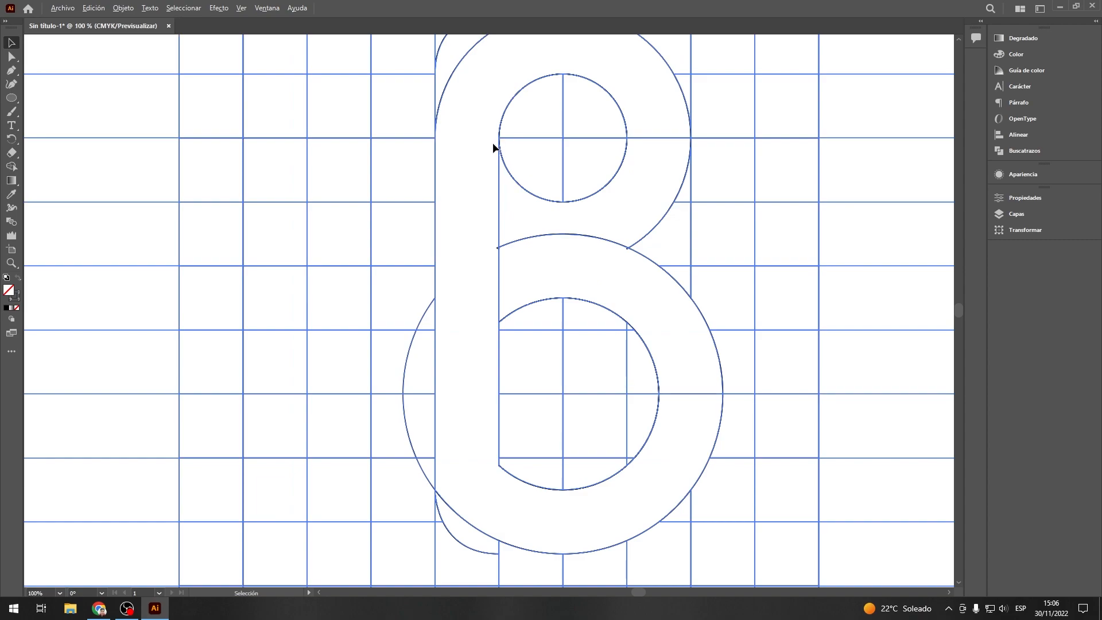
scroll(493, 147, up, 2)
scroll(505, 350, up, 5)
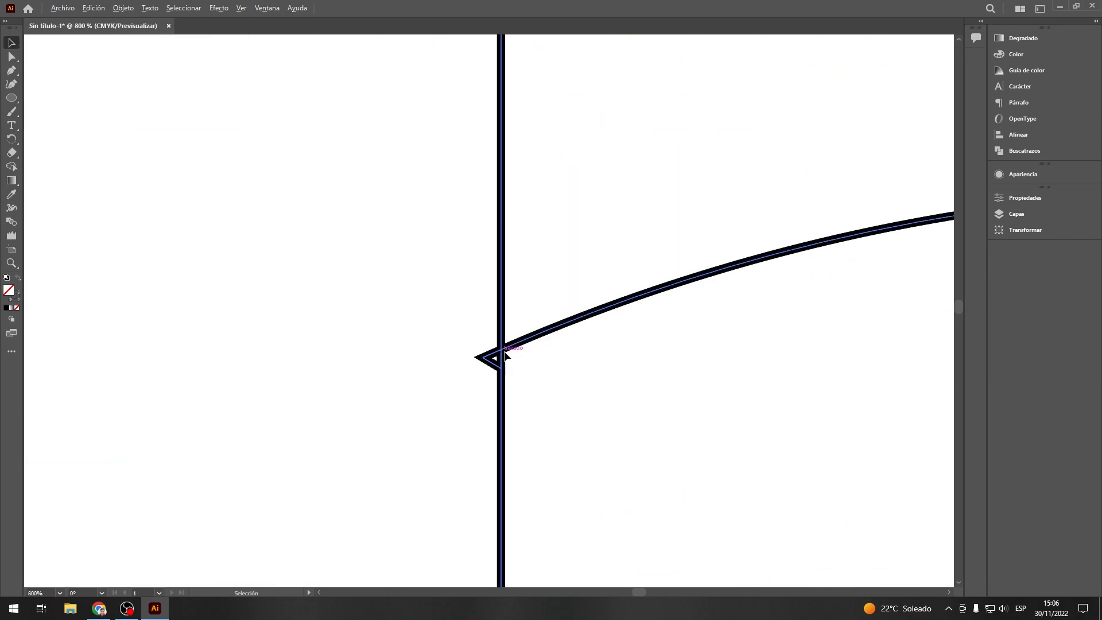
click(12, 167)
mouse_move(433, 330)
mouse_down()
mouse_move(488, 358)
mouse_move(494, 344)
mouse_up()
scroll(493, 344, down, 8)
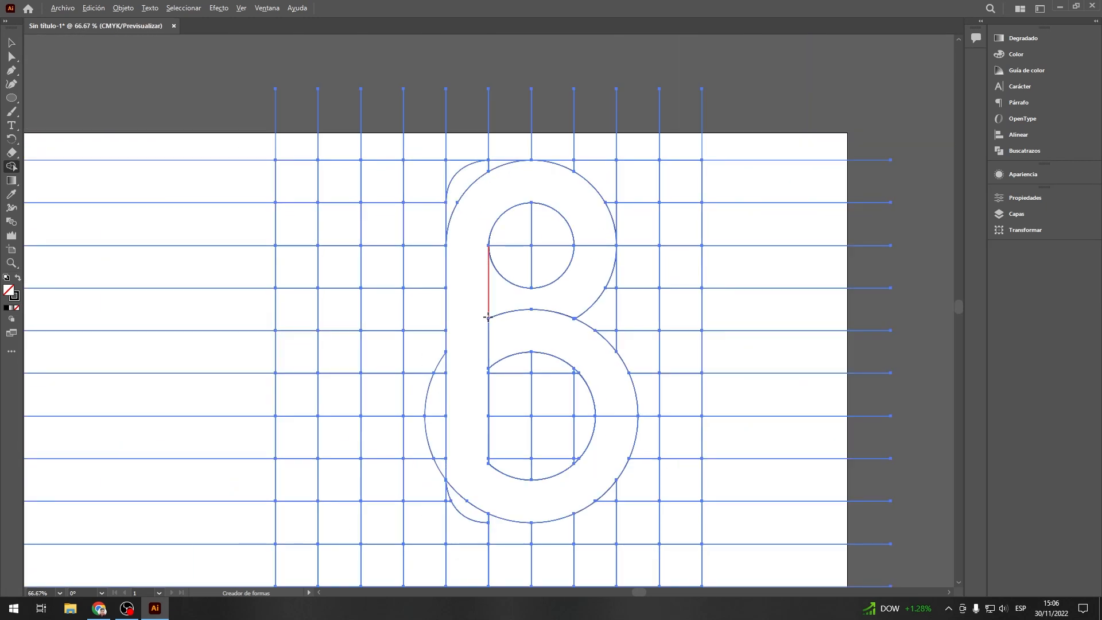
click(11, 43)
click(357, 222)
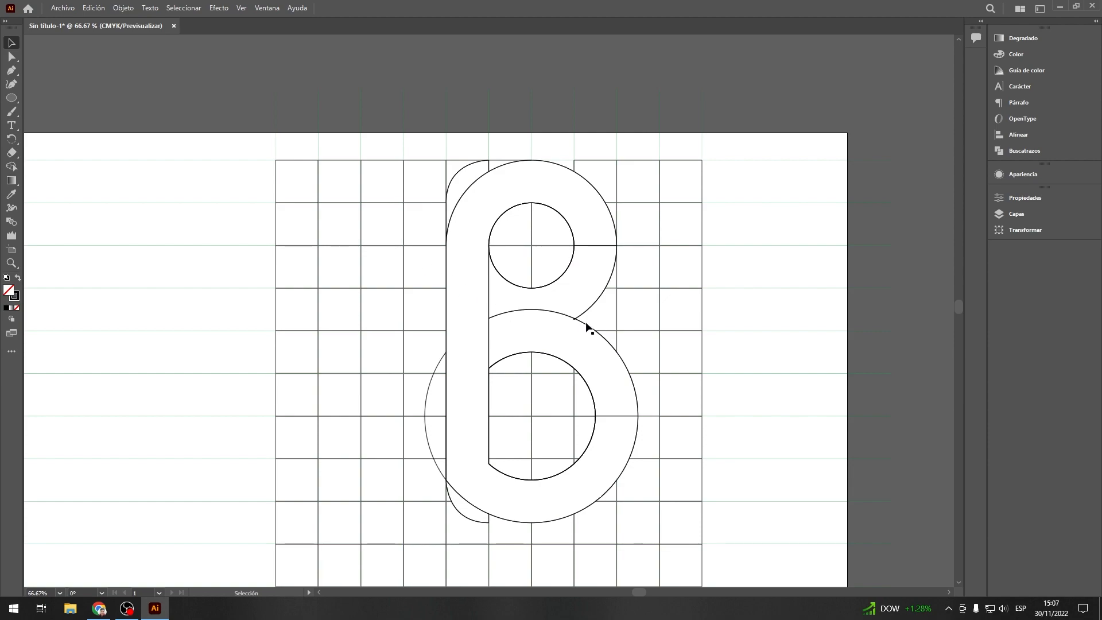
Select all artwork, merge the tiny triangular sliver where the upper ring meets the lower ring's arc with Shape Builder, and deselect.
click(1009, 216)
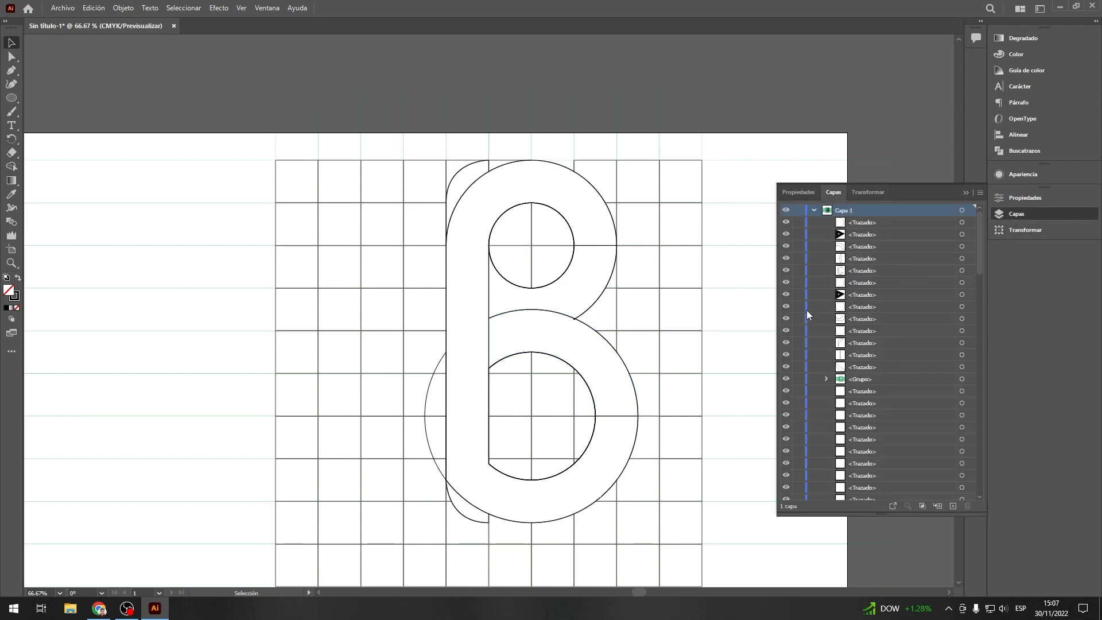
scroll(581, 323, up, 5)
scroll(579, 310, down, 3)
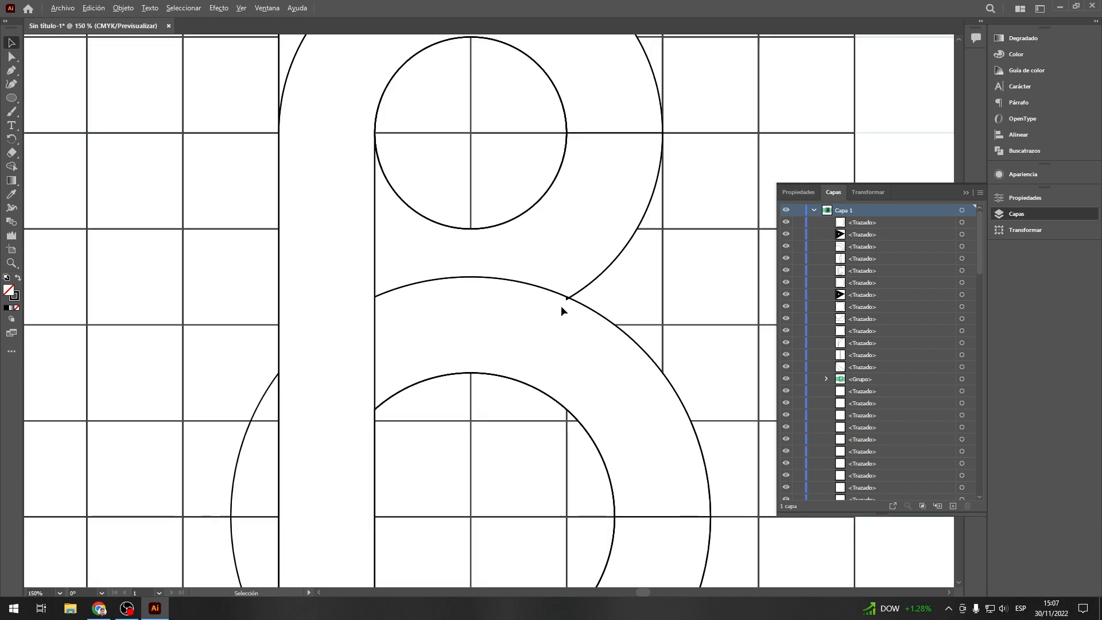
scroll(572, 304, down, 2)
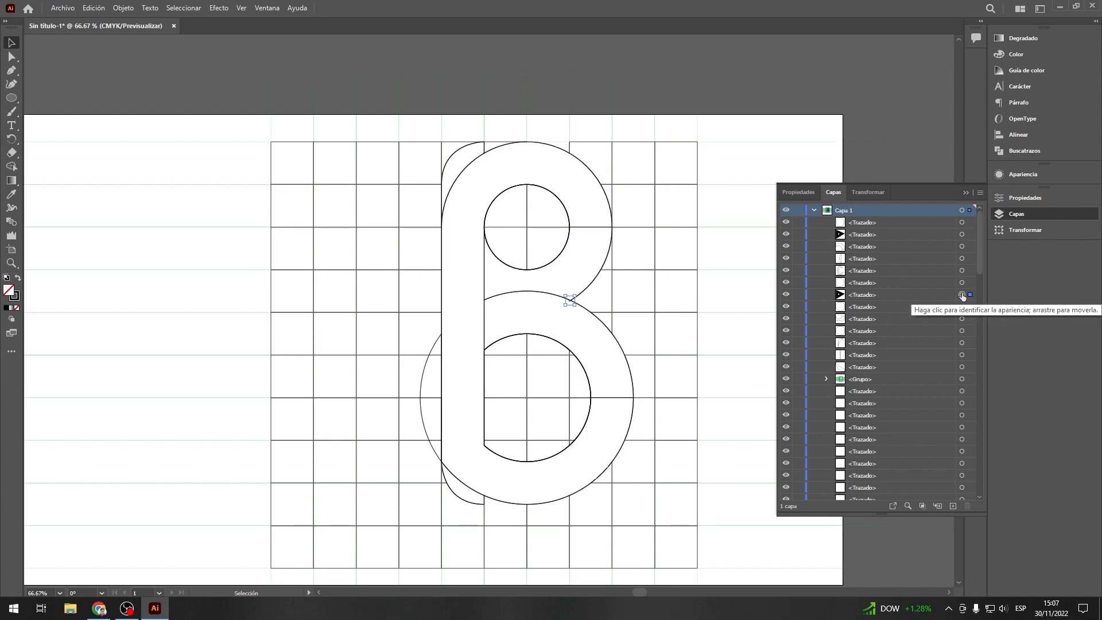
click(962, 235)
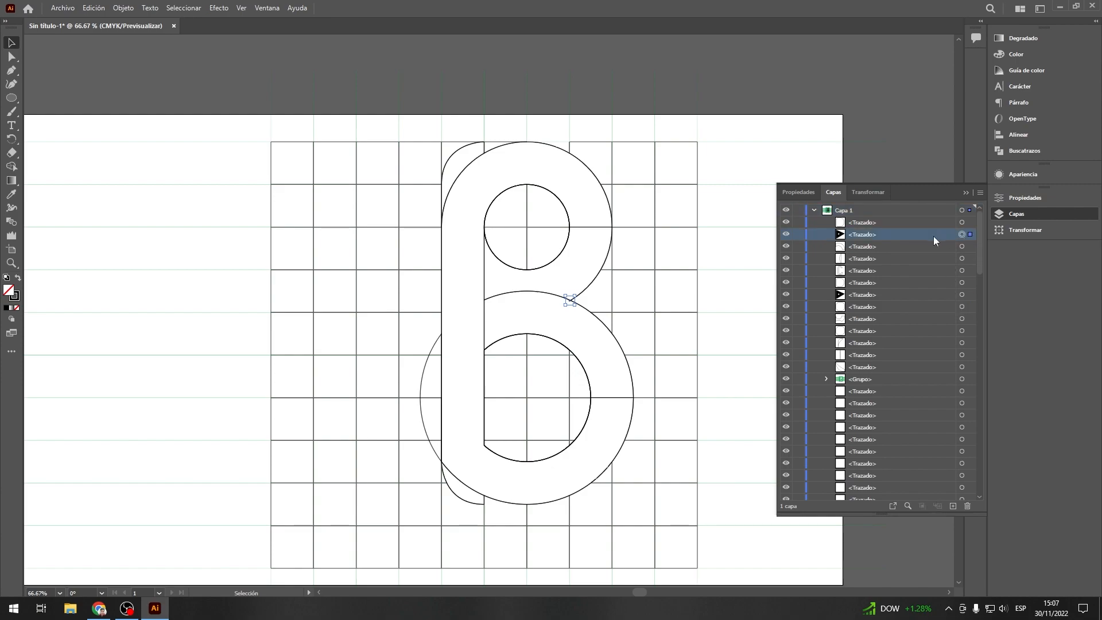
scroll(479, 200, down, 1)
drag(250, 104, 745, 549)
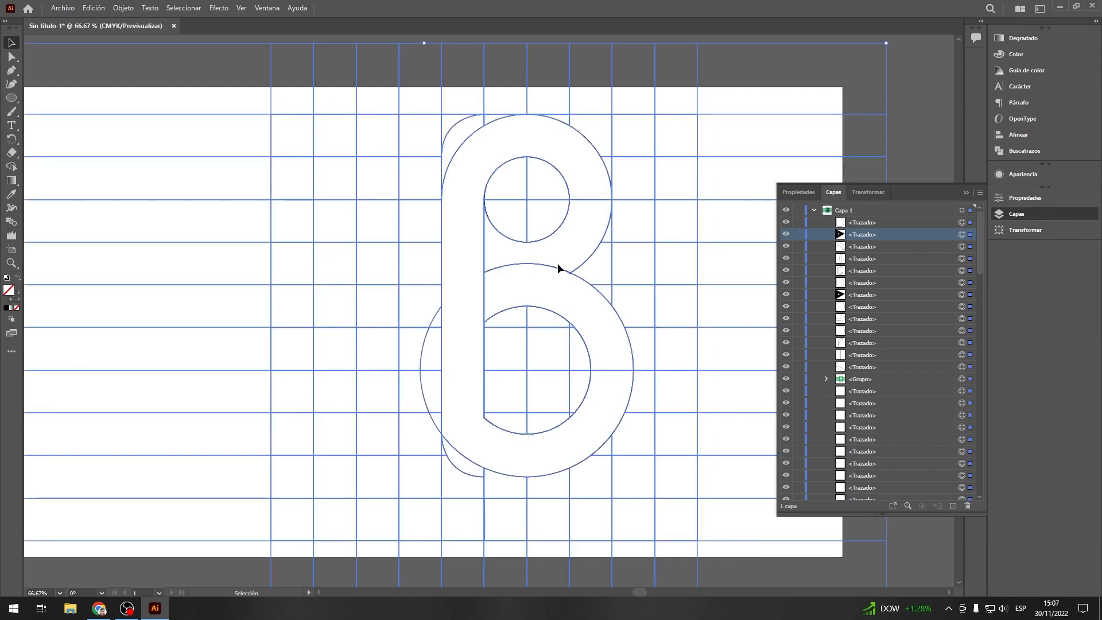
scroll(558, 267, up, 8)
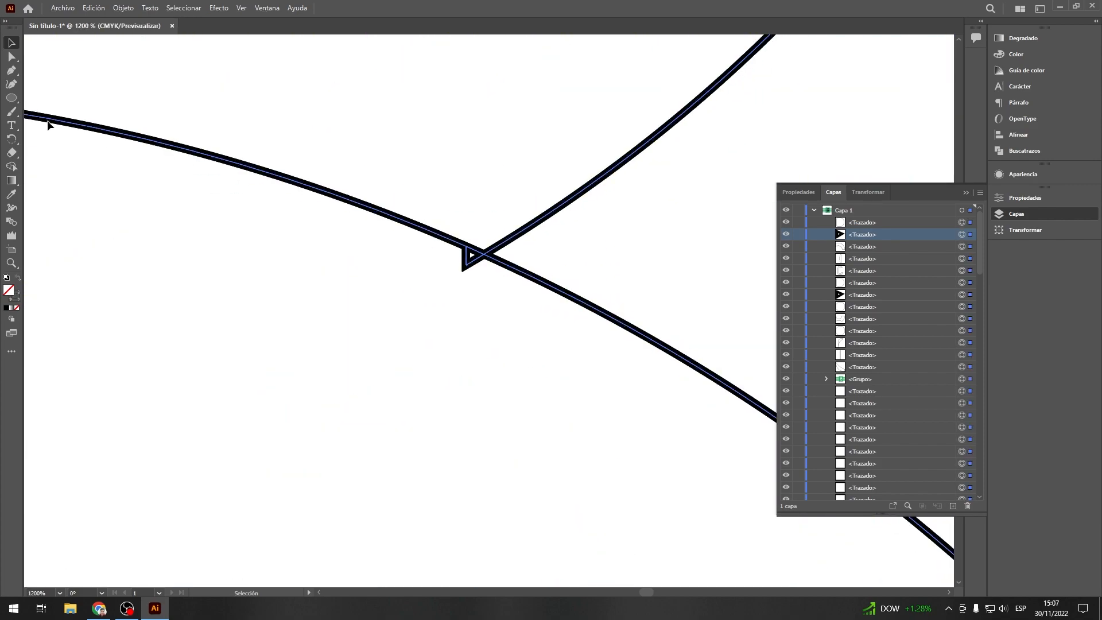
click(12, 166)
drag(360, 308, 468, 256)
scroll(459, 264, down, 8)
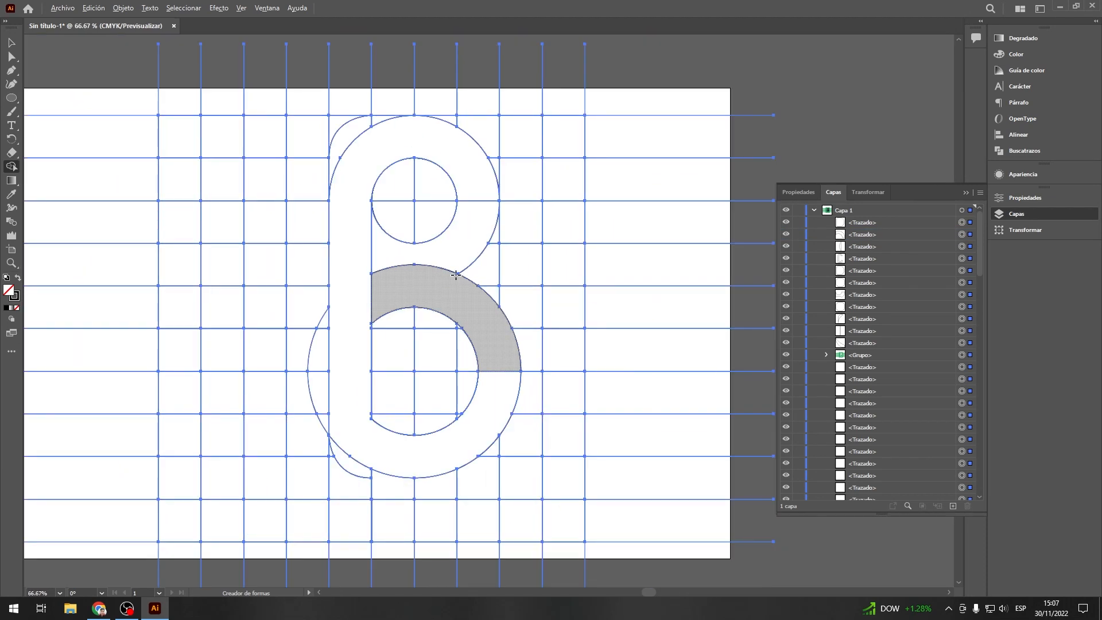
click(12, 42)
click(63, 81)
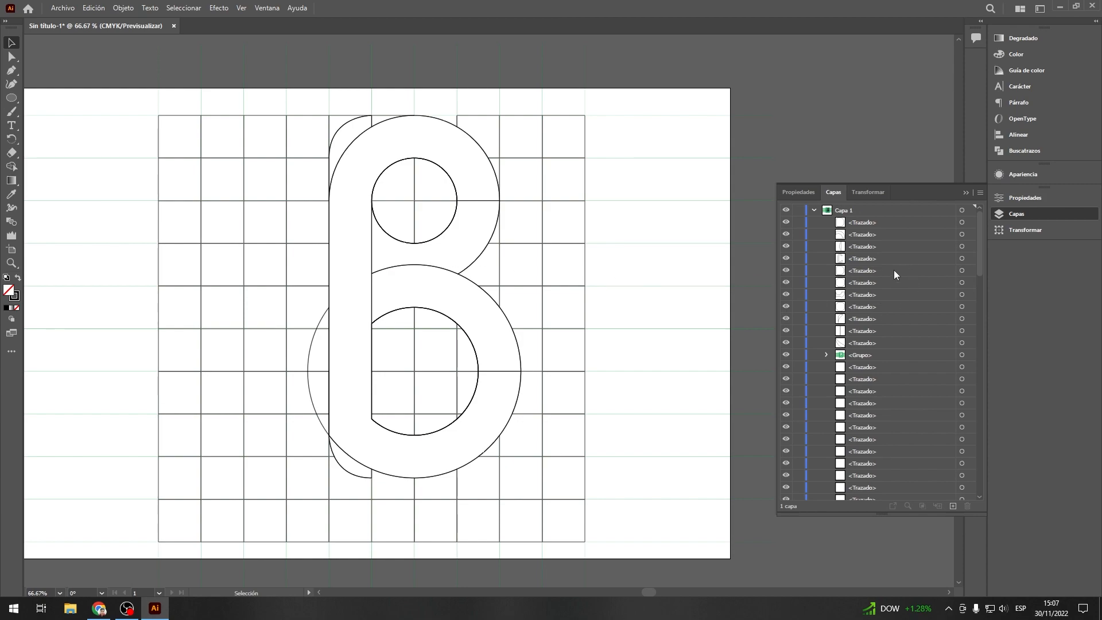
Move all loose grid-line paths below the existing group into that group in the layer list, and hide the group.
scroll(866, 372, down, 10)
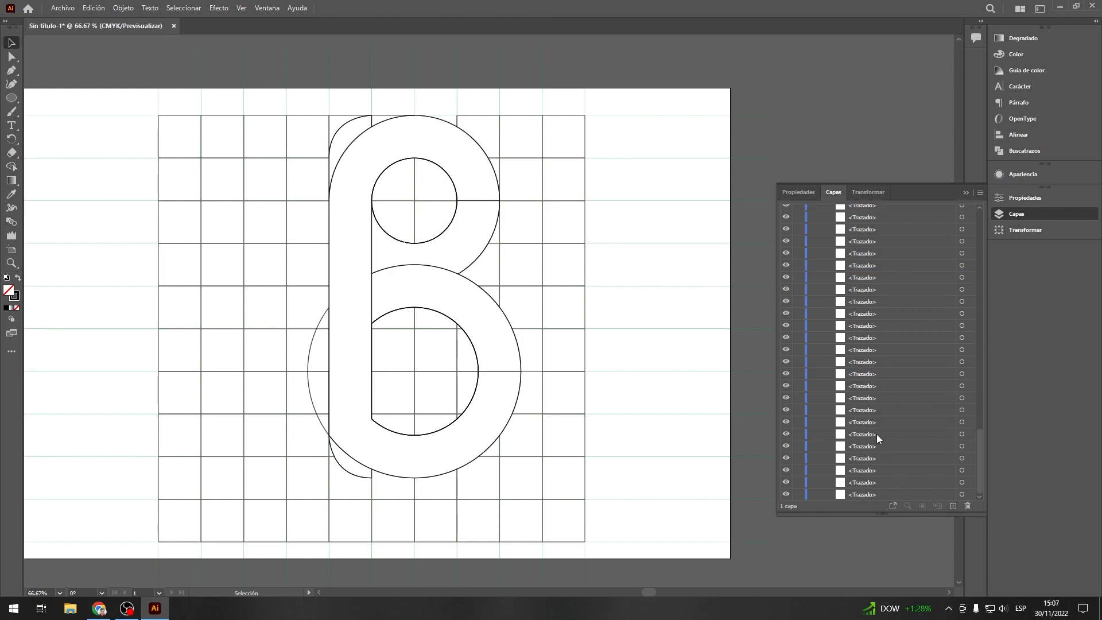
shift+click(868, 493)
scroll(872, 482, up, 10)
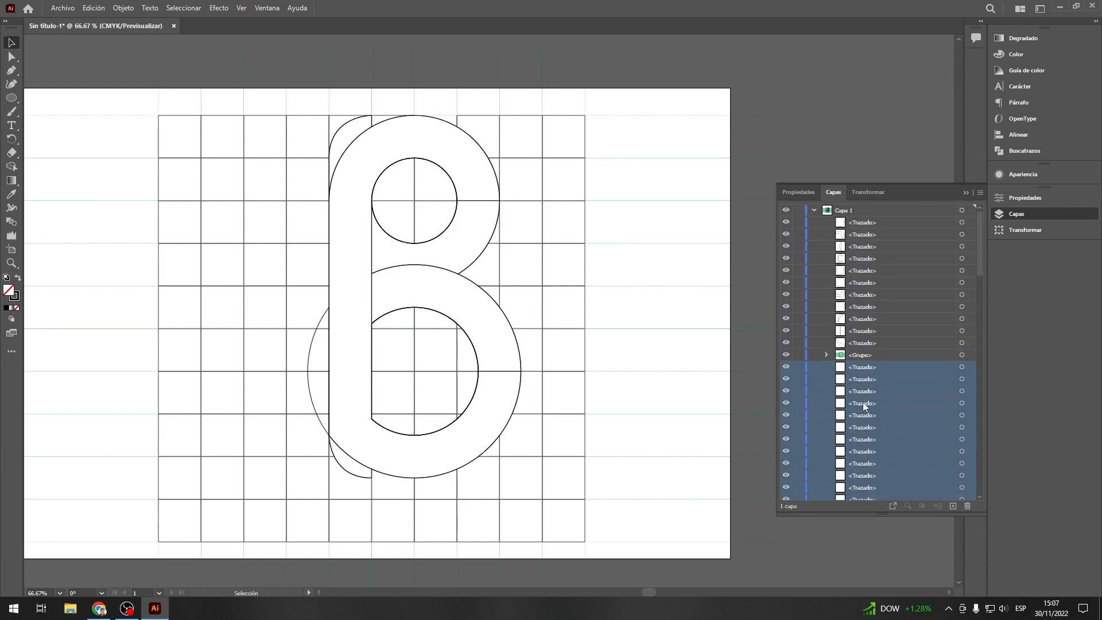
drag(866, 372, 861, 355)
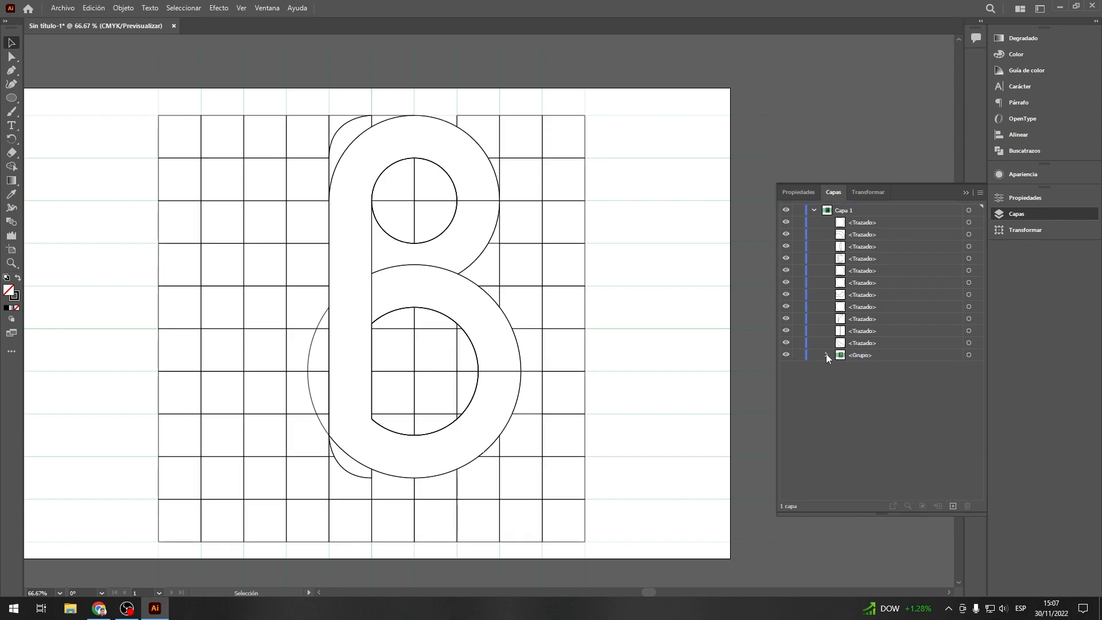
click(786, 355)
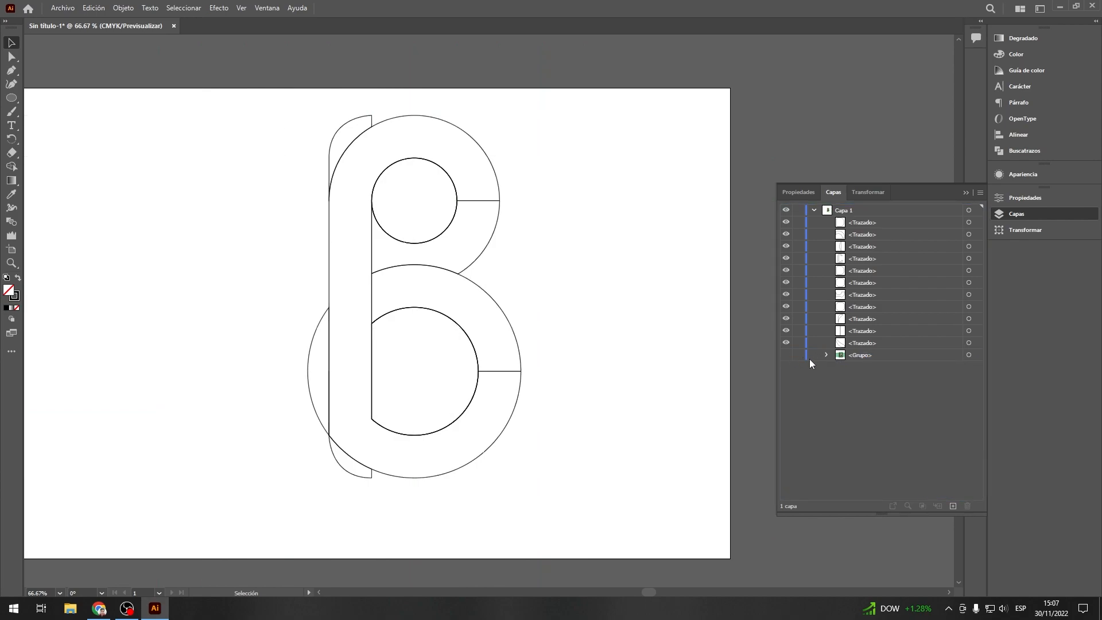
Hide the redundant first, fifth, sixth and eighth paths in the layer list.
click(786, 270)
click(787, 222)
click(786, 306)
click(786, 283)
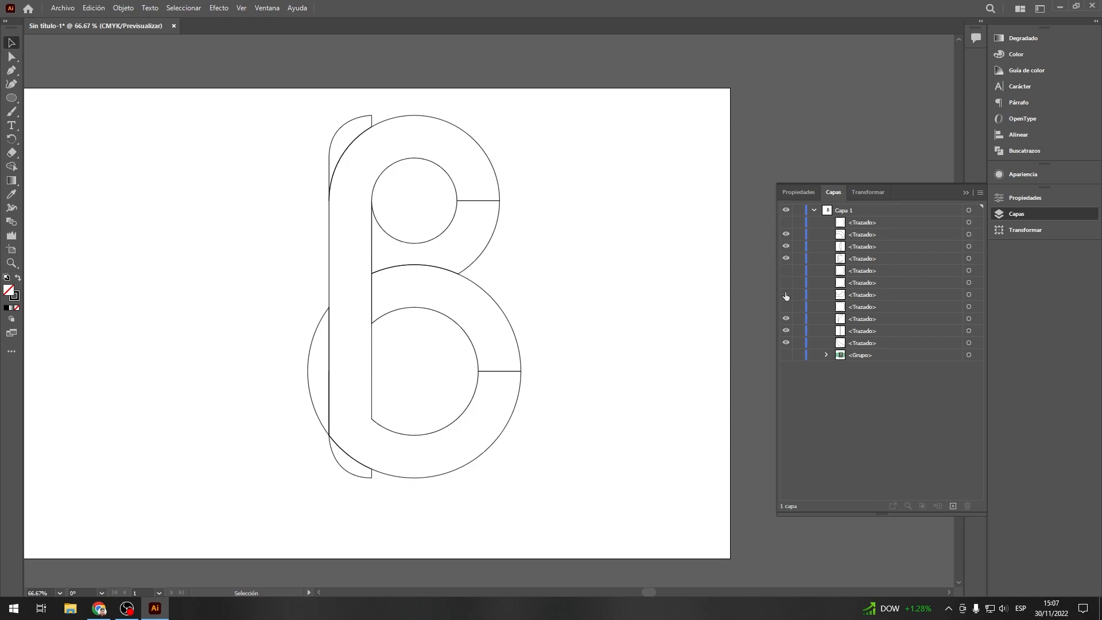
Check the remaining paths by toggling their visibility, and hide the redundant third and tenth paths, keeping the letter's pieces shown.
click(786, 294)
click(786, 319)
click(787, 343)
click(787, 344)
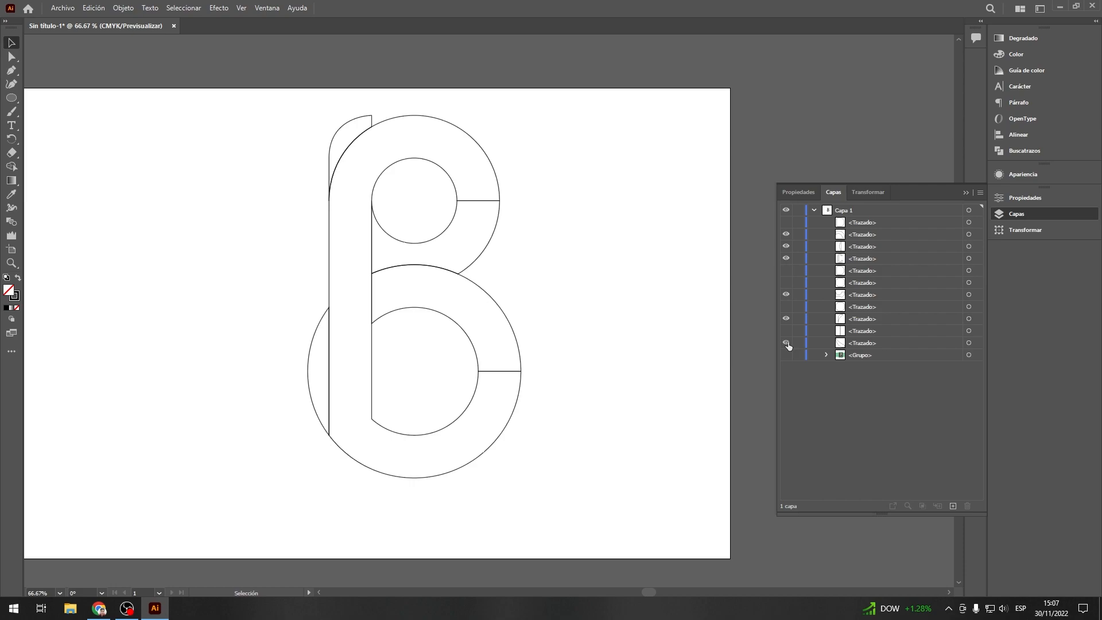
click(786, 246)
click(786, 245)
click(786, 250)
click(786, 259)
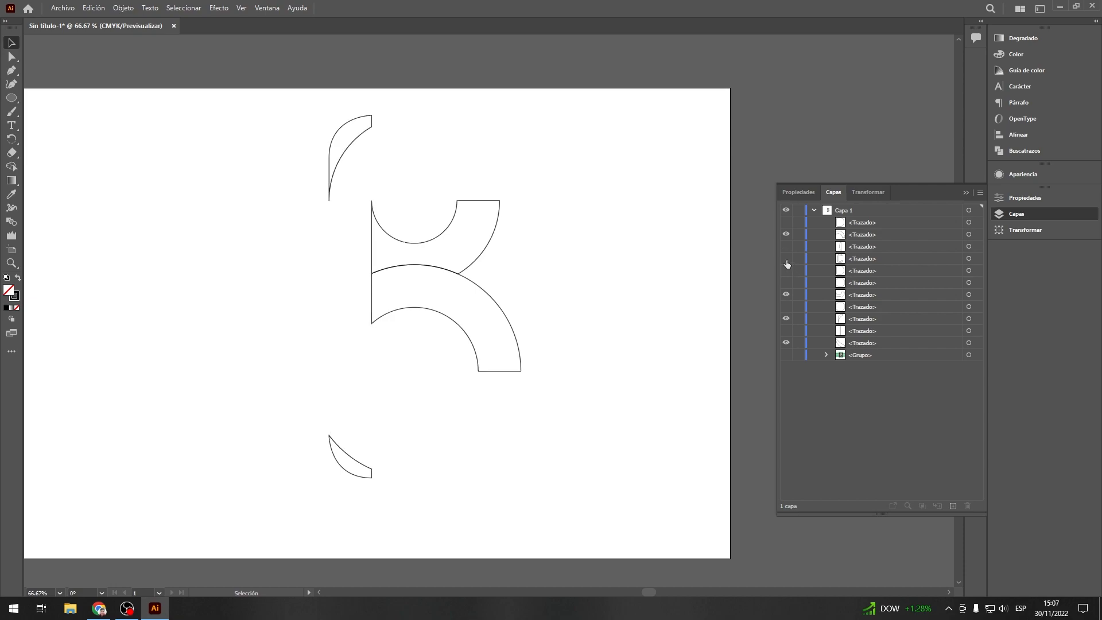
click(786, 259)
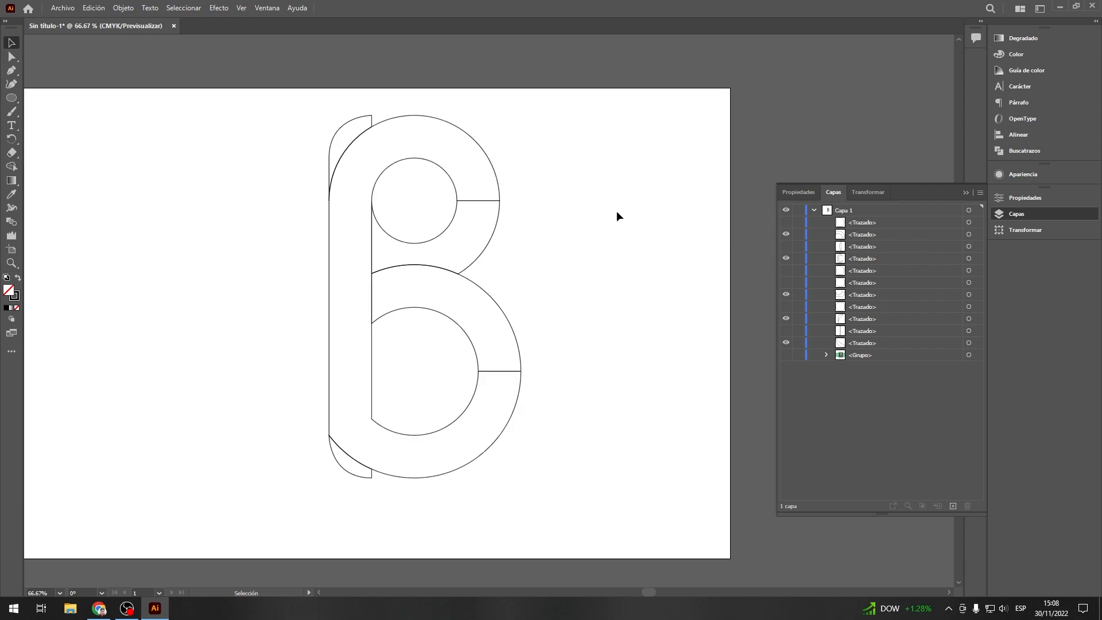
Remove the stroke from the lower ring's upper arc and from the letter's main body with the stem.
click(968, 235)
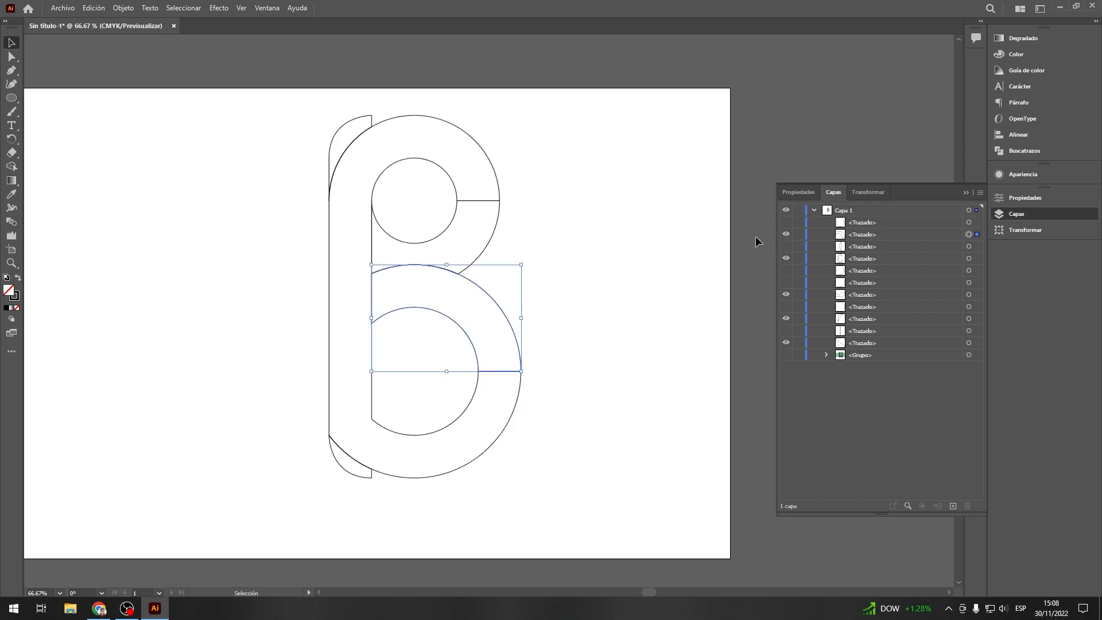
click(19, 295)
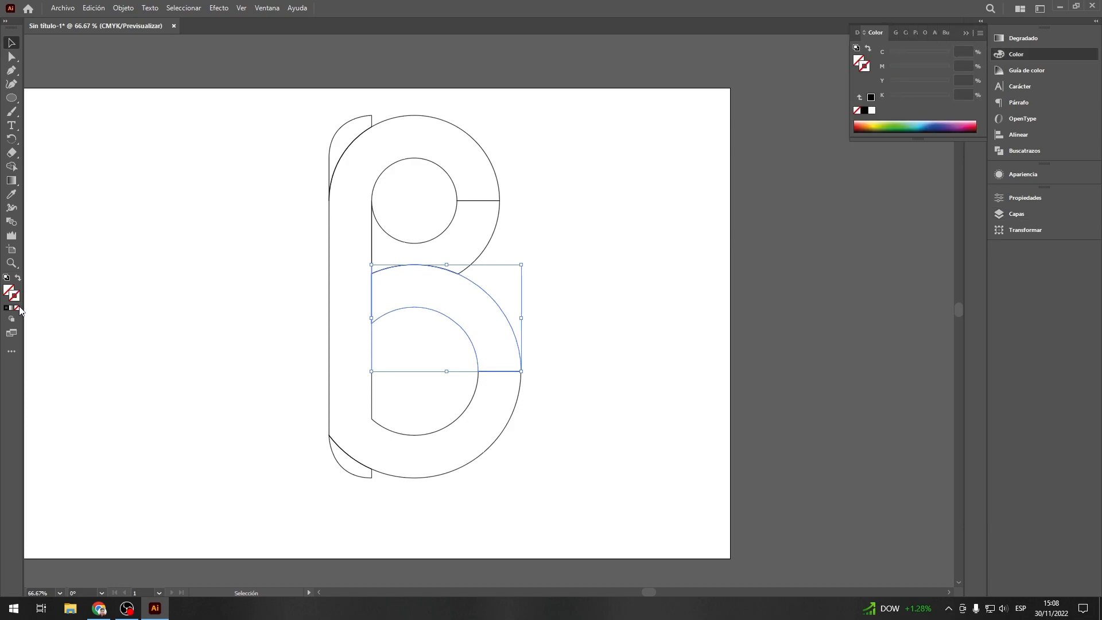
click(17, 308)
key(Delete)
click(394, 116)
click(14, 297)
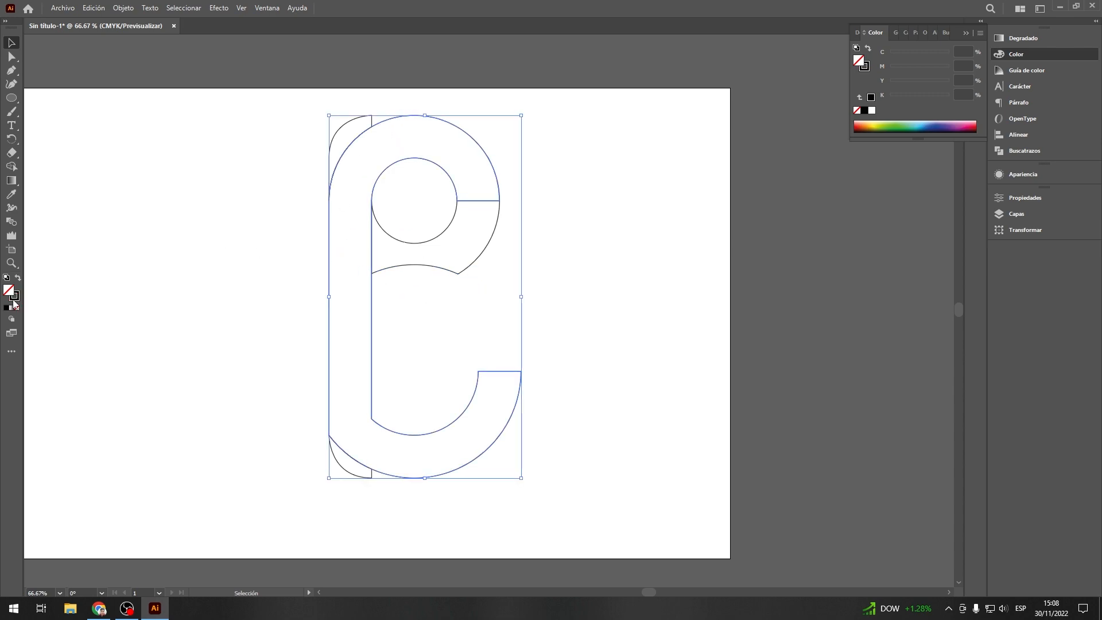
click(17, 308)
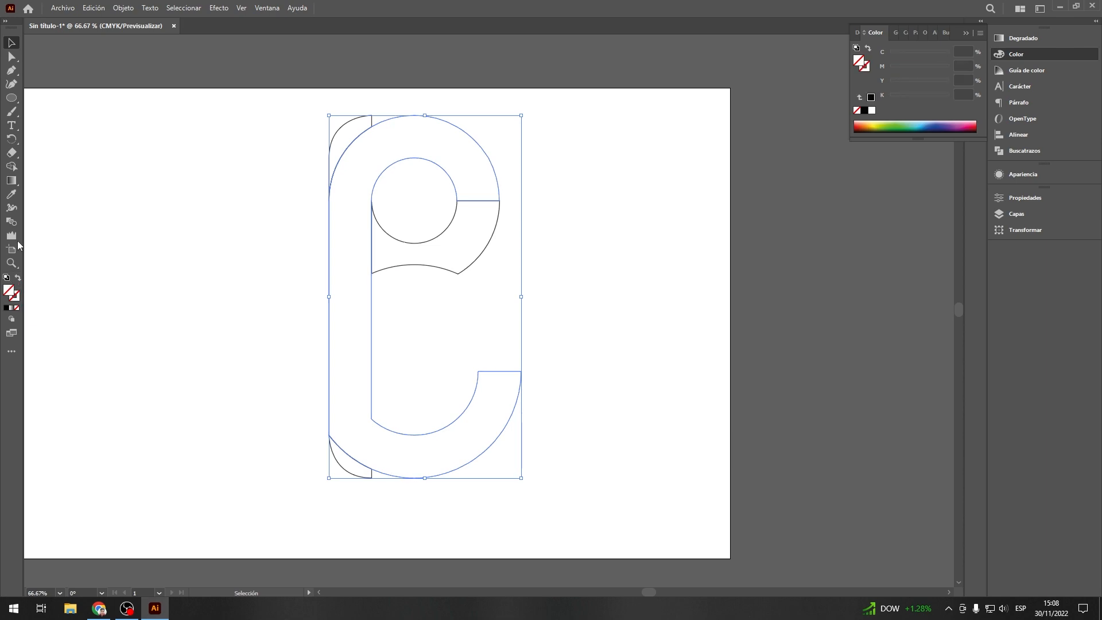
Fill the letter's main body with a linear gradient and set its start colour to dark blue.
click(12, 182)
click(1024, 39)
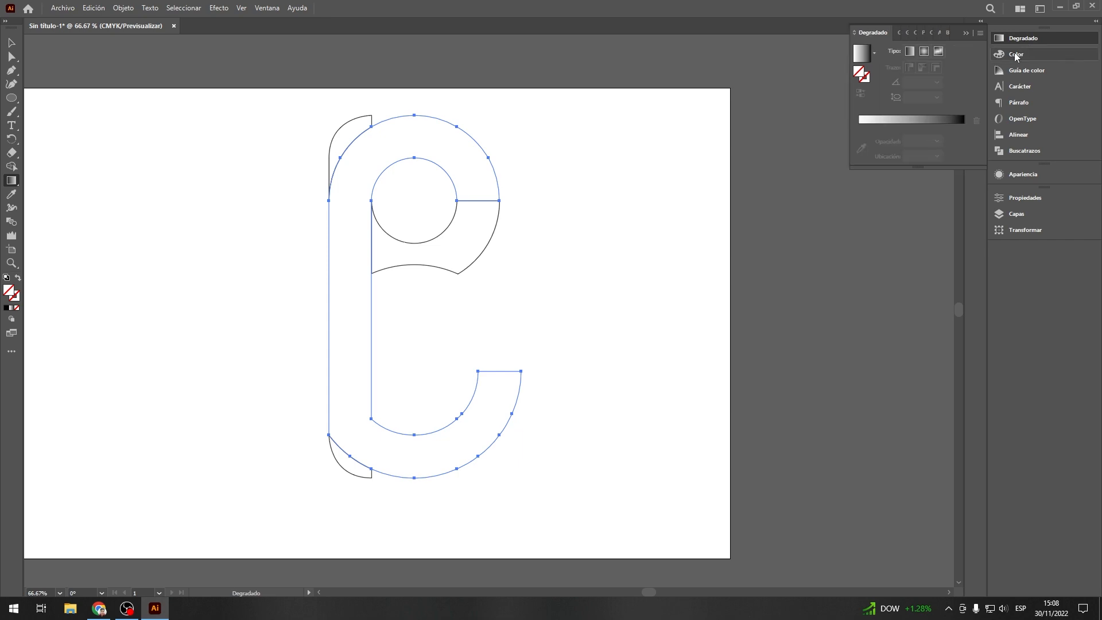
click(859, 56)
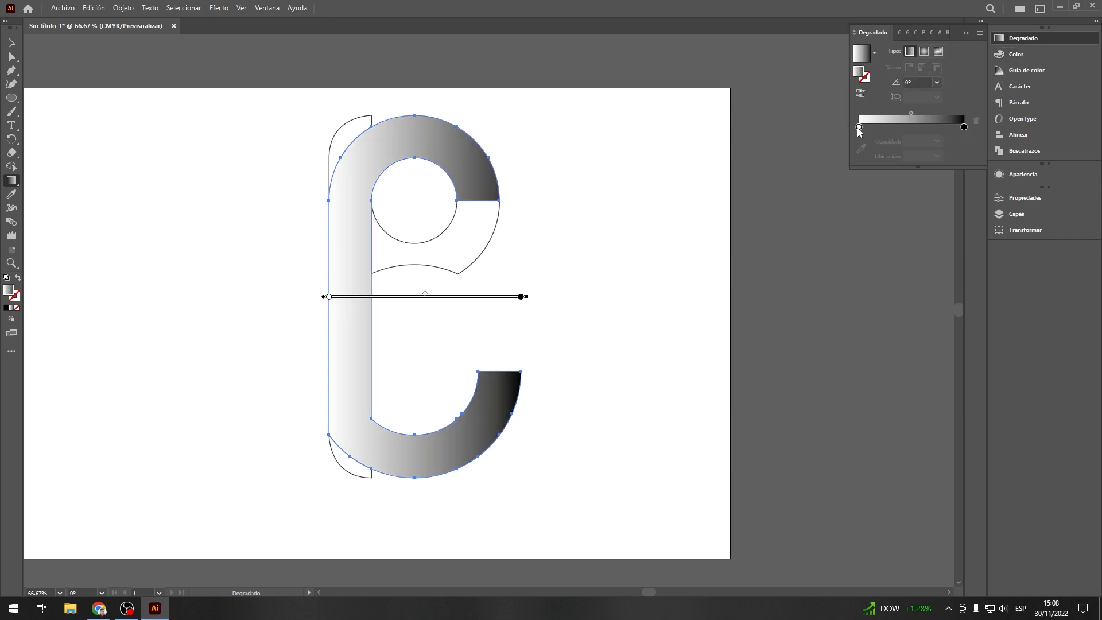
double_click(859, 126)
click(815, 188)
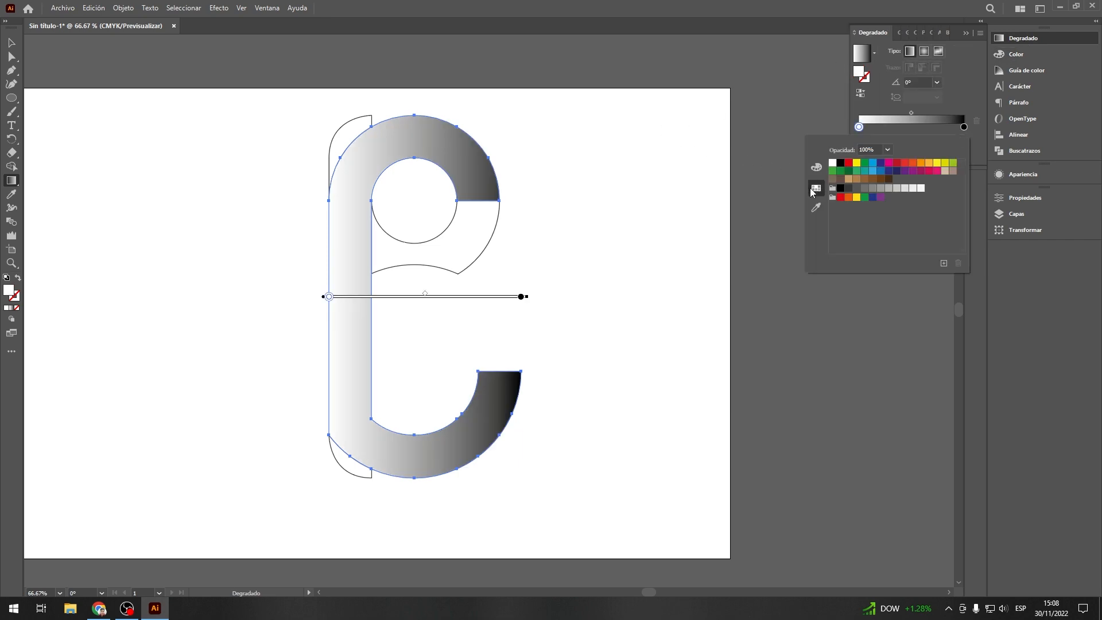
click(882, 164)
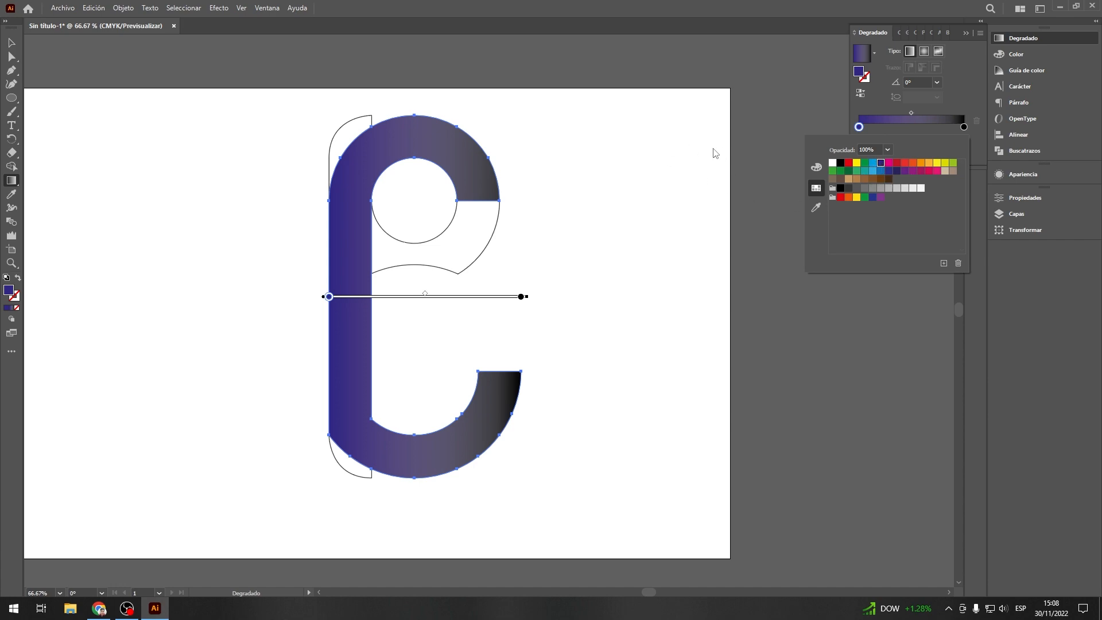
Set the gradient's end colour to light blue and move its midpoint close to the dark end, within the stem.
click(964, 127)
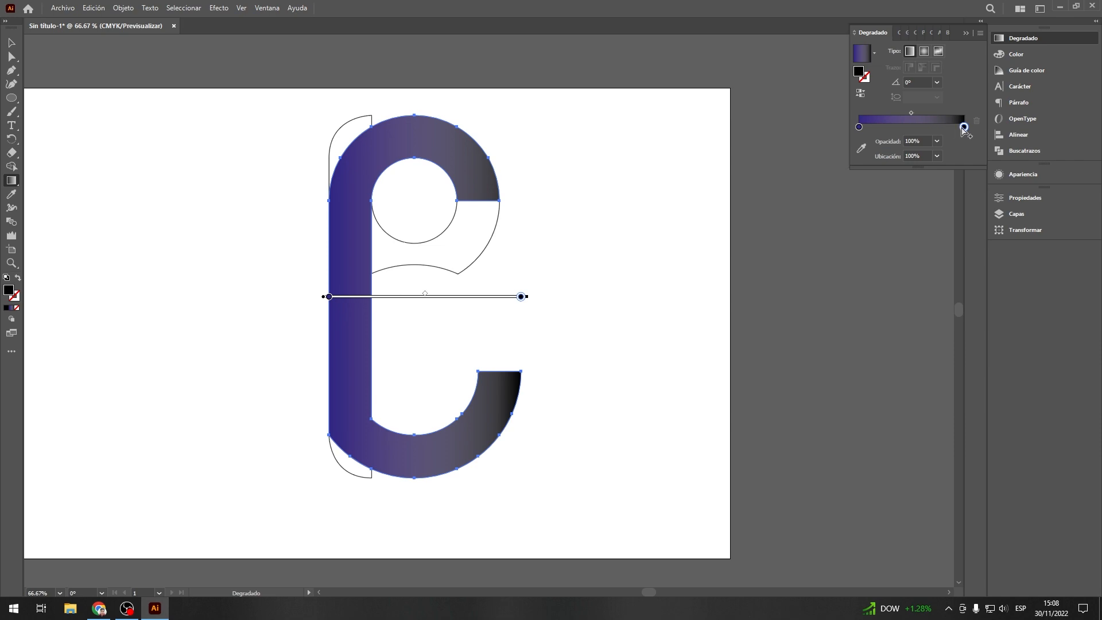
double_click(964, 127)
click(873, 163)
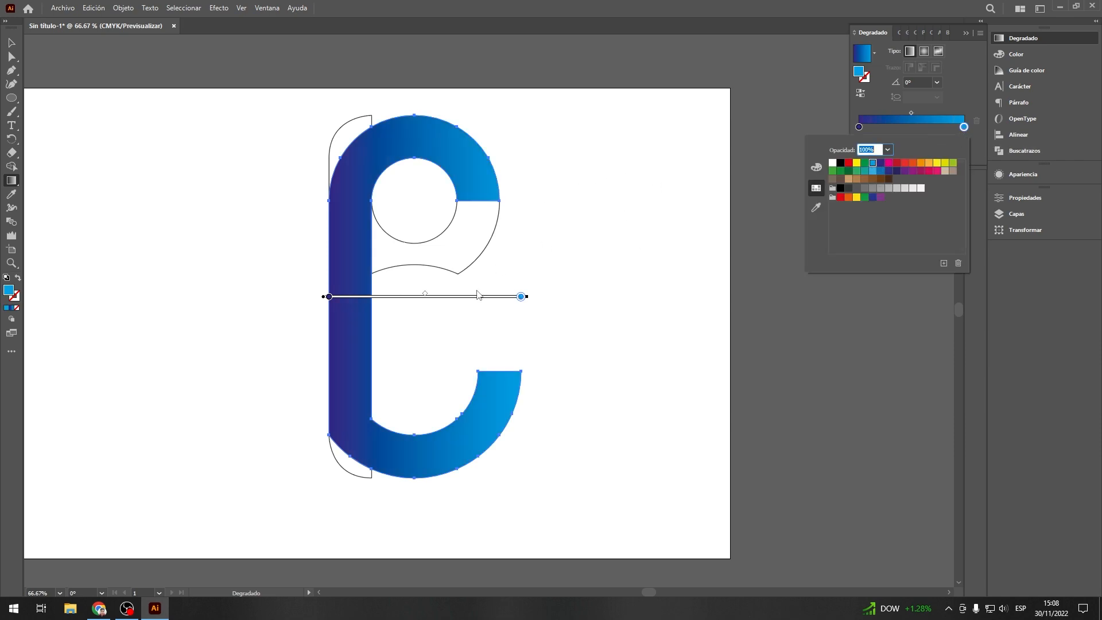
click(429, 299)
drag(425, 295, 345, 299)
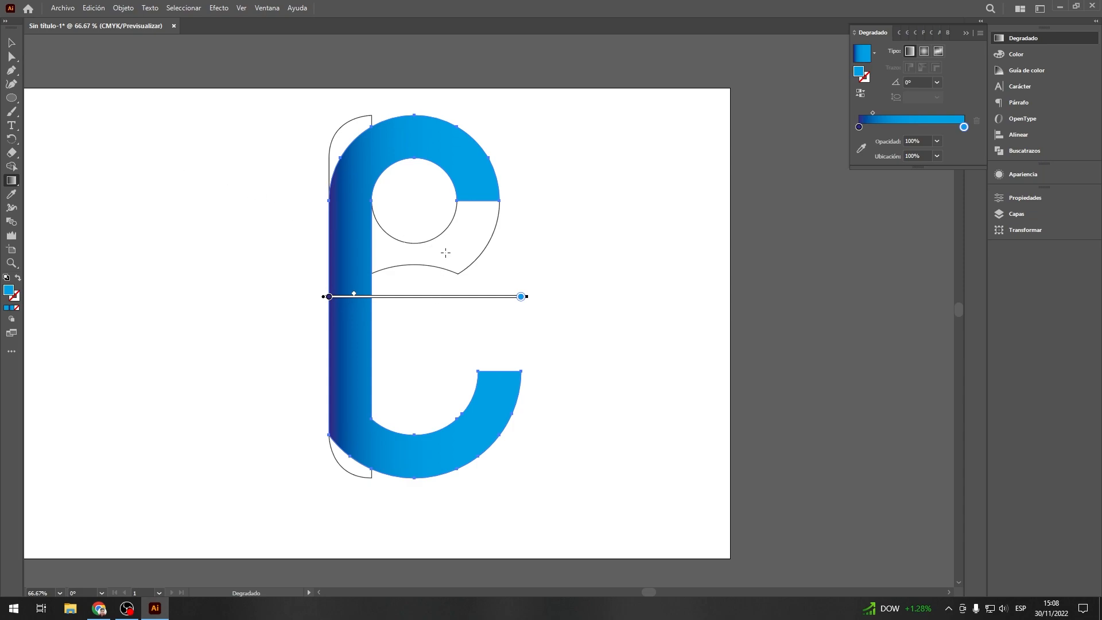
Toggle the visibility of the remaining outline paths in the layer list to identify which piece each one is.
click(1015, 214)
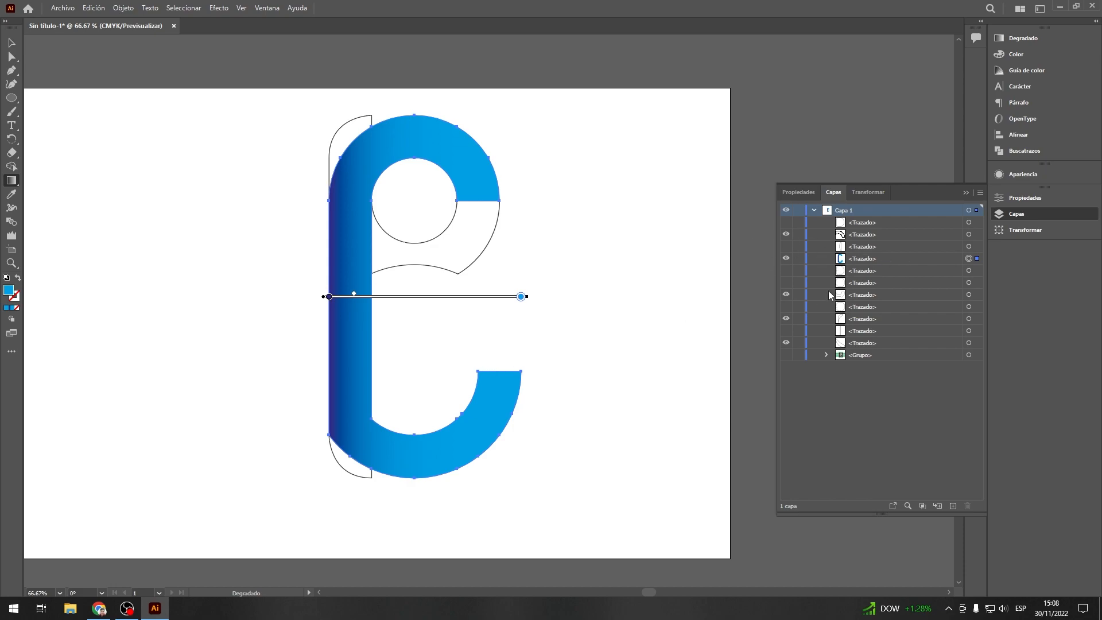
click(786, 294)
click(786, 341)
click(787, 340)
click(788, 322)
click(787, 322)
click(969, 342)
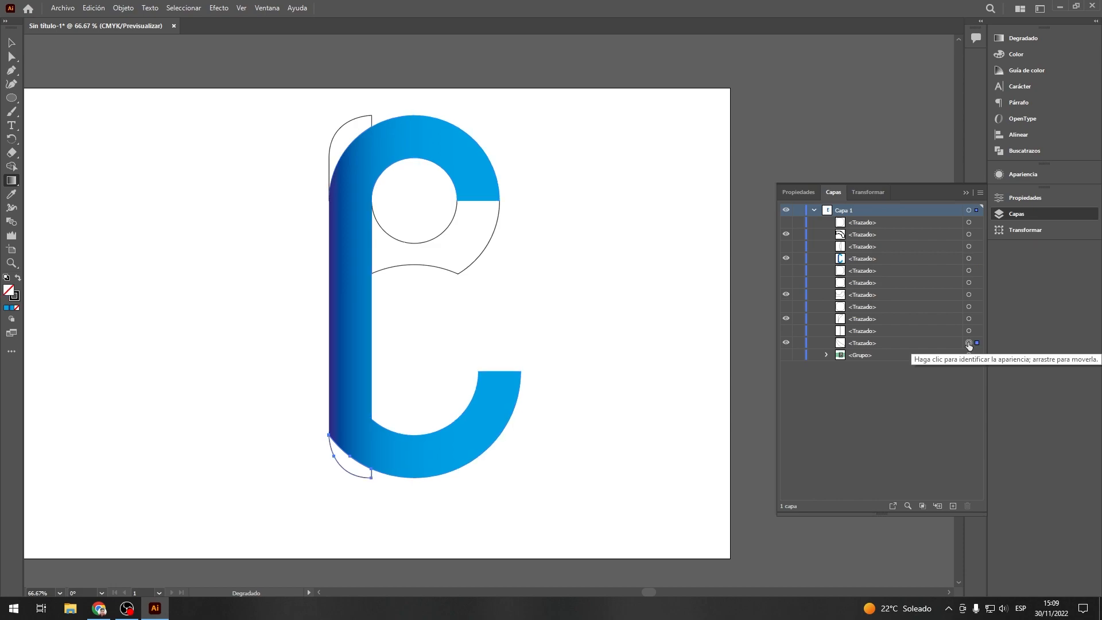
click(786, 343)
click(785, 341)
Fill the lower ring's upper arc with the same dark-to-light-blue linear gradient, and deselect it.
click(11, 42)
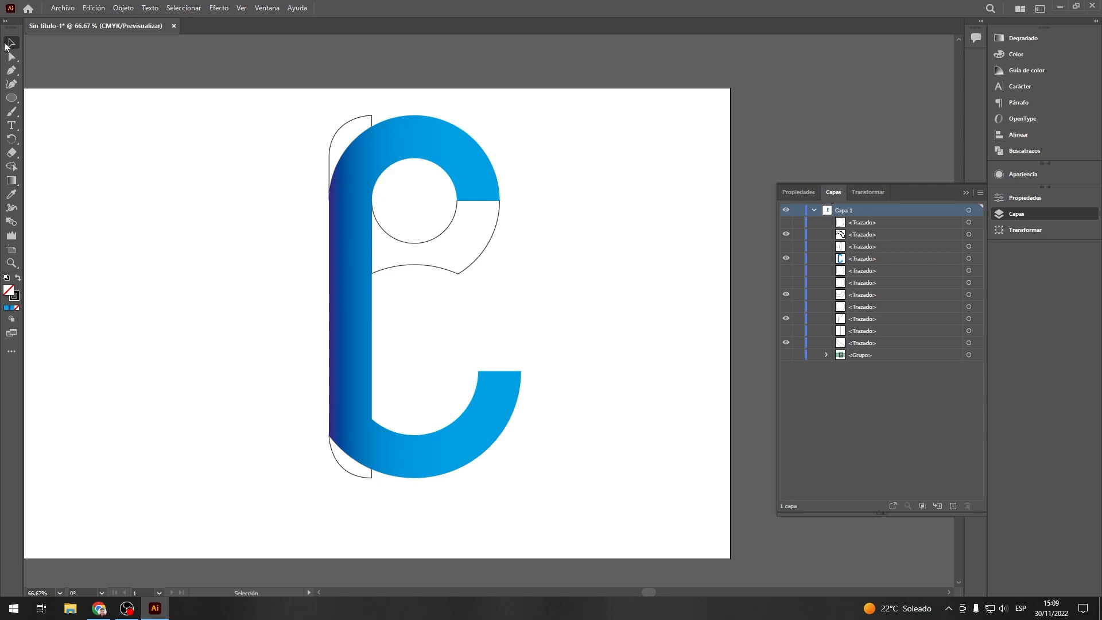
click(465, 332)
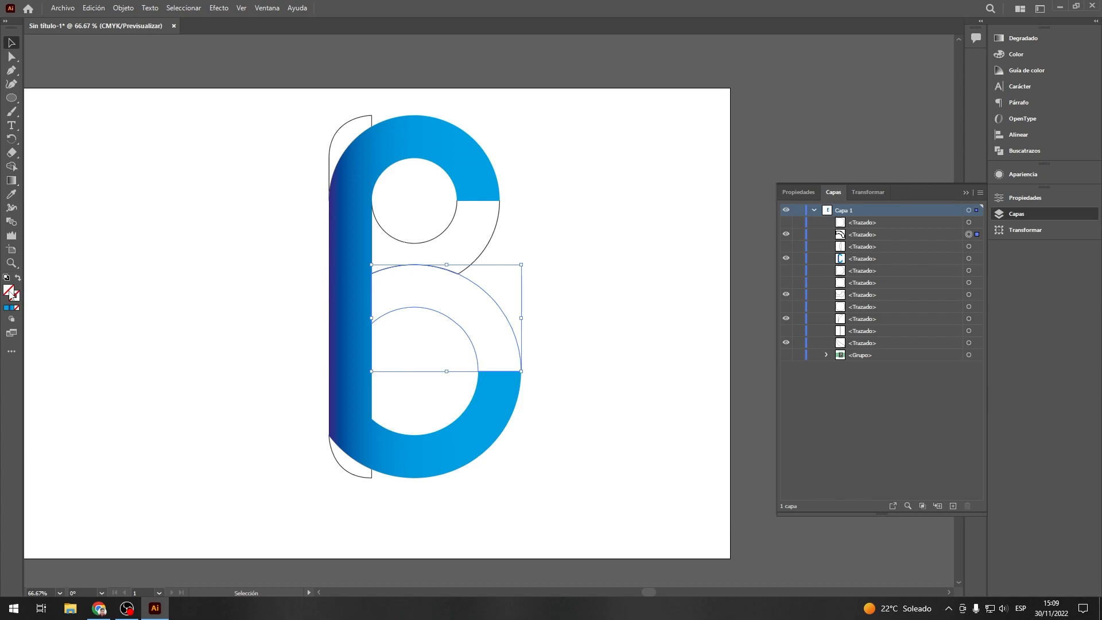
click(11, 180)
click(1023, 38)
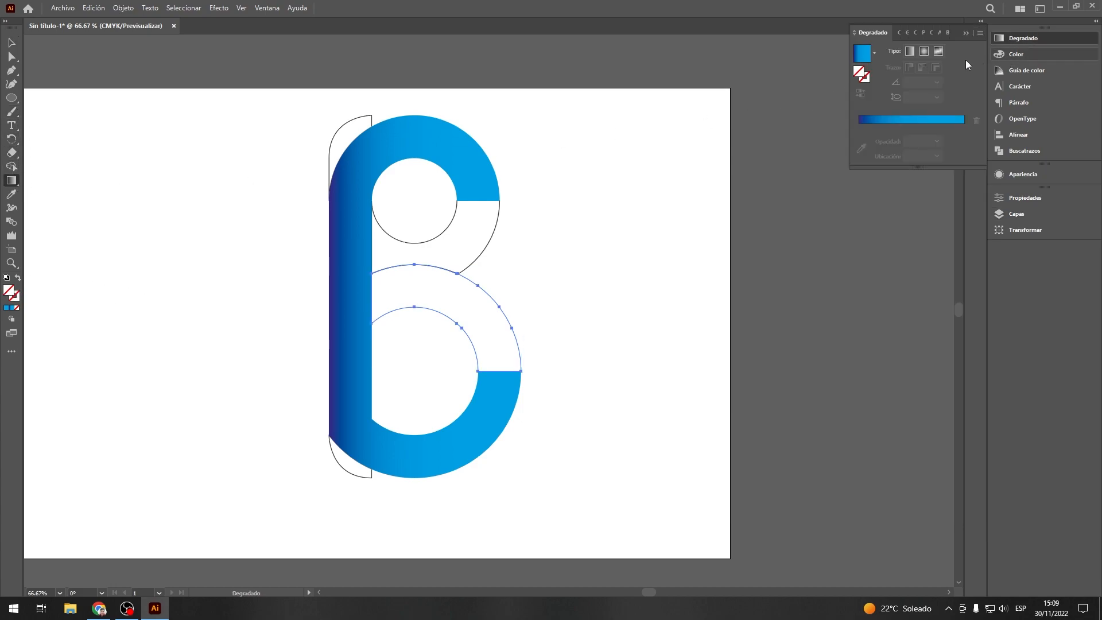
click(862, 53)
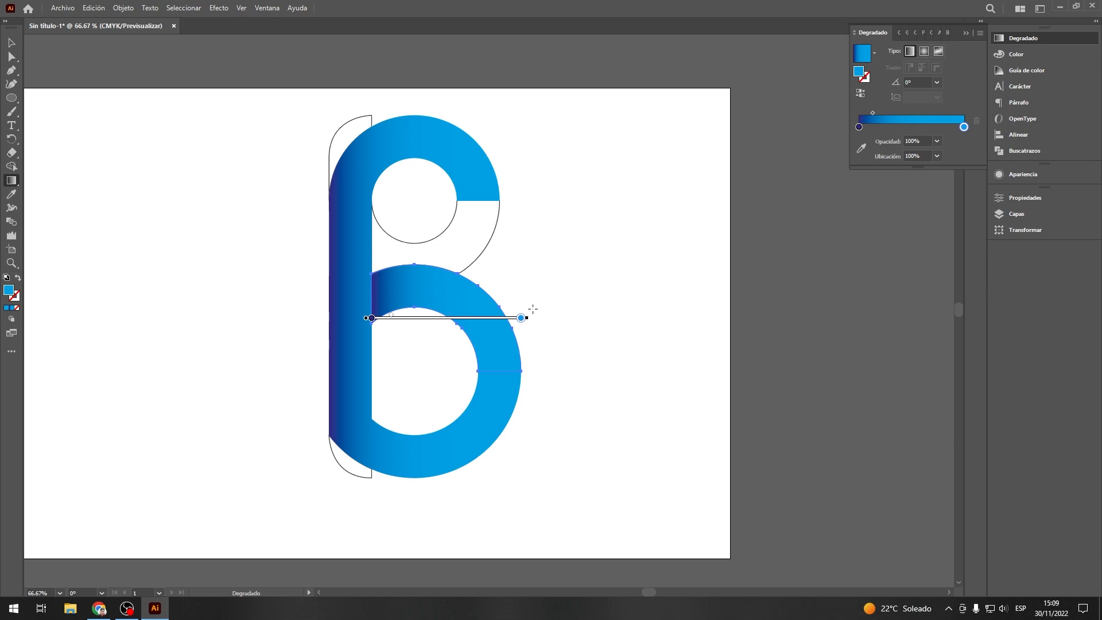
click(12, 43)
click(139, 157)
Fill the upper ring's lower arc with the dark-to-light-blue linear gradient, remove its stroke, and deselect it.
click(442, 230)
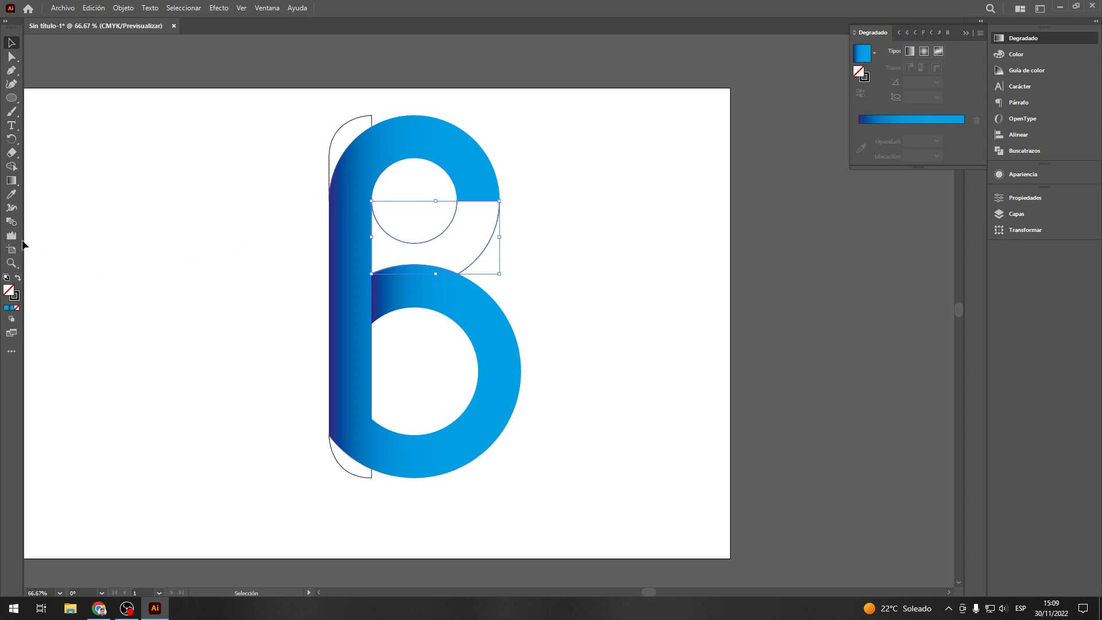
click(12, 180)
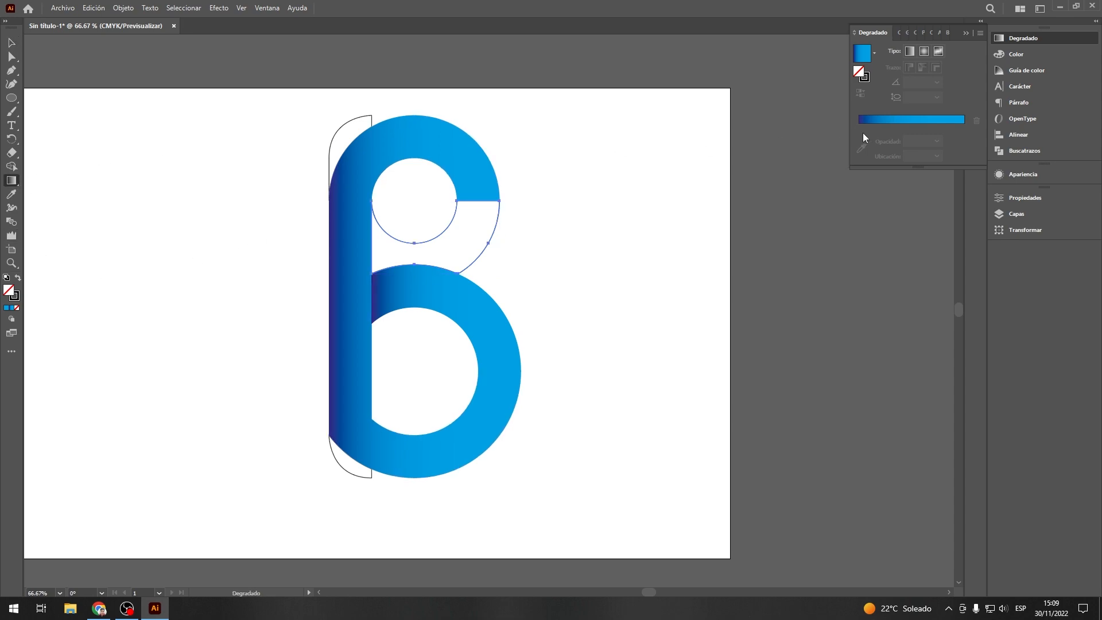
click(857, 61)
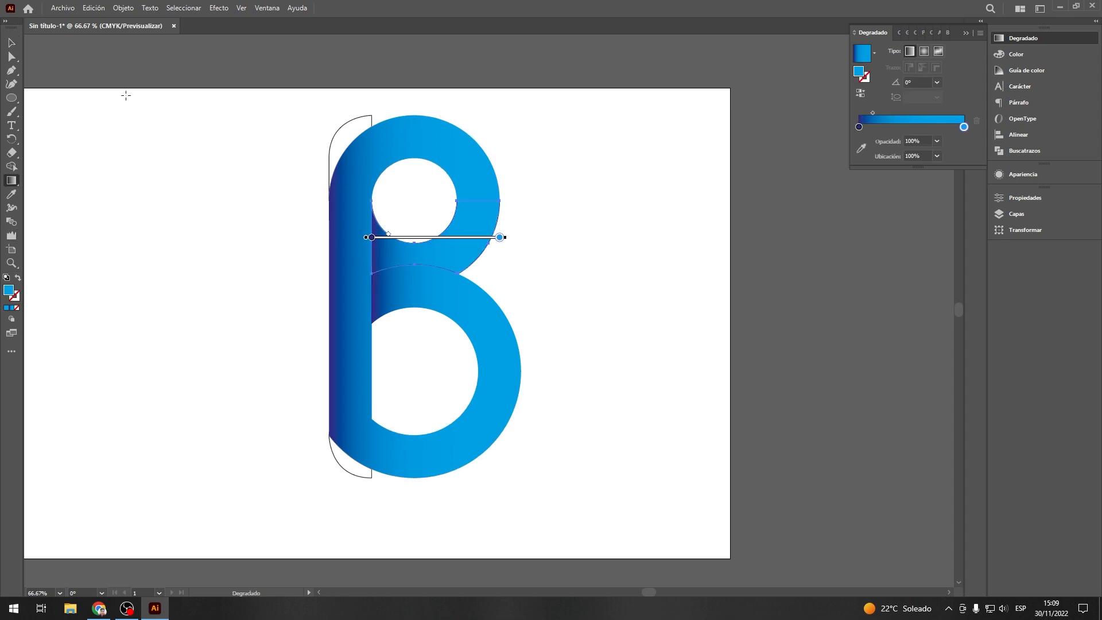
click(16, 45)
click(474, 270)
click(473, 253)
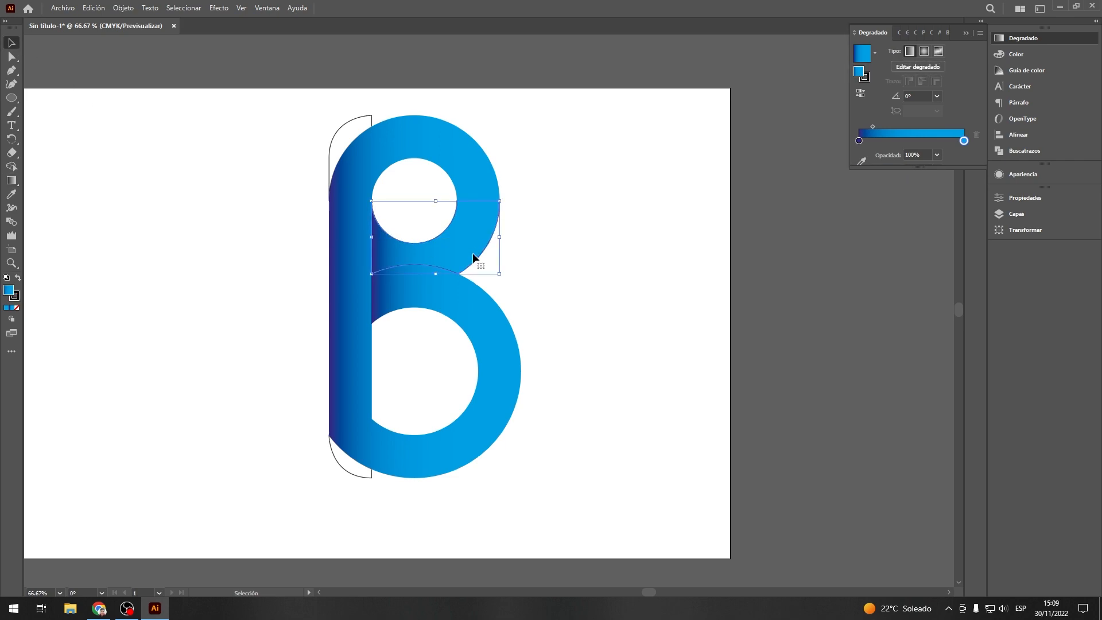
key(x)
key(slash)
click(128, 251)
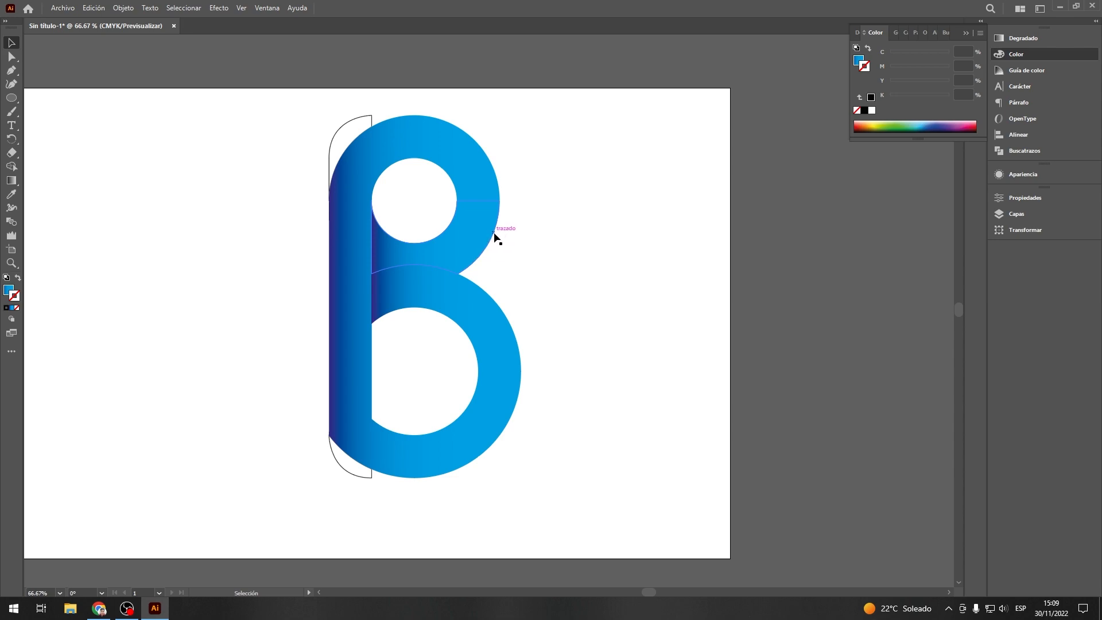
Remove the stroke from the rounded piece at the stem's upper end, fill it with the same blue linear gradient, and deselect it.
click(338, 133)
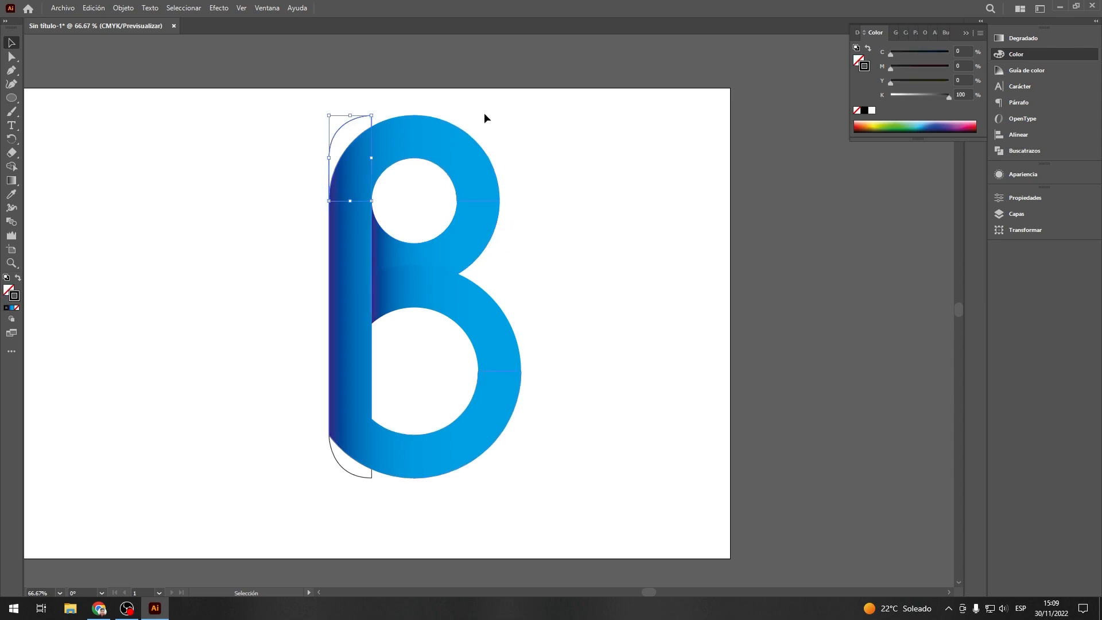
click(1023, 38)
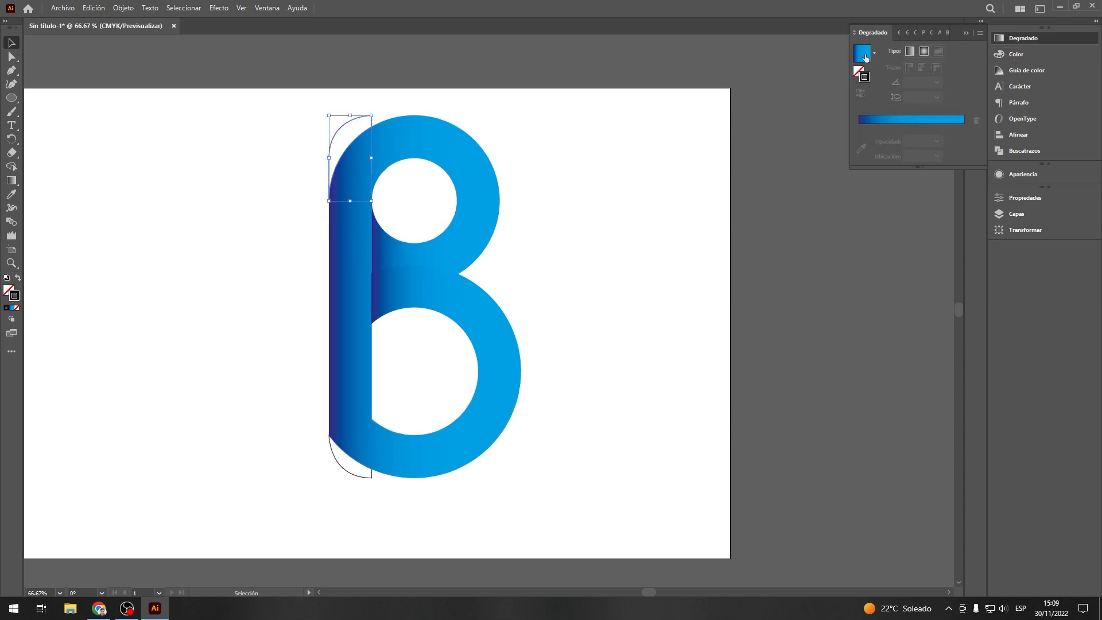
click(862, 54)
click(13, 180)
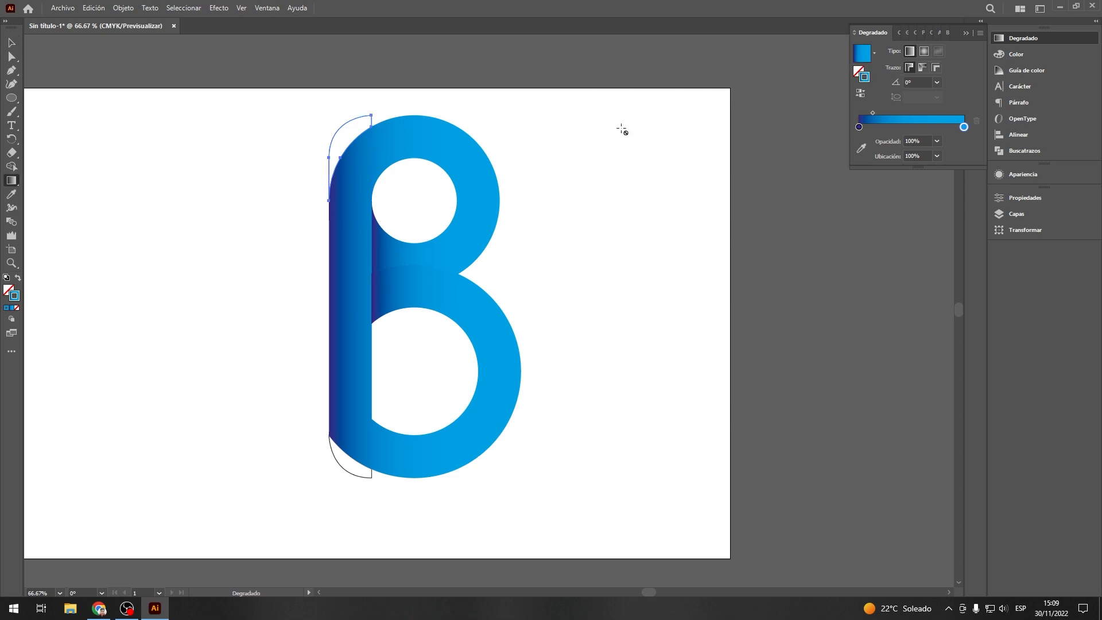
click(18, 309)
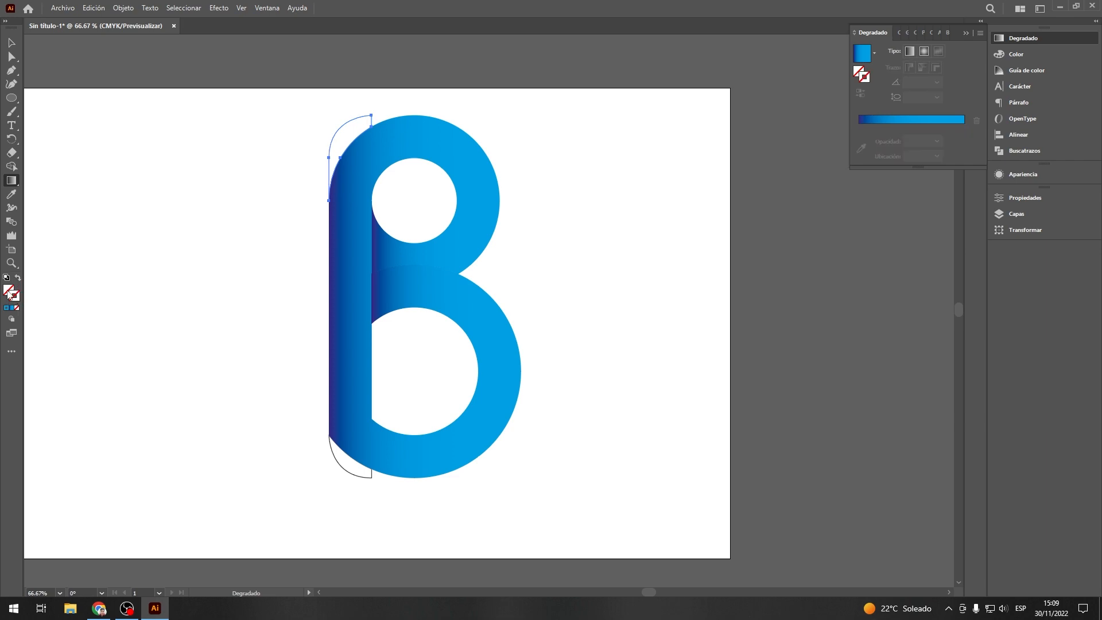
click(8, 290)
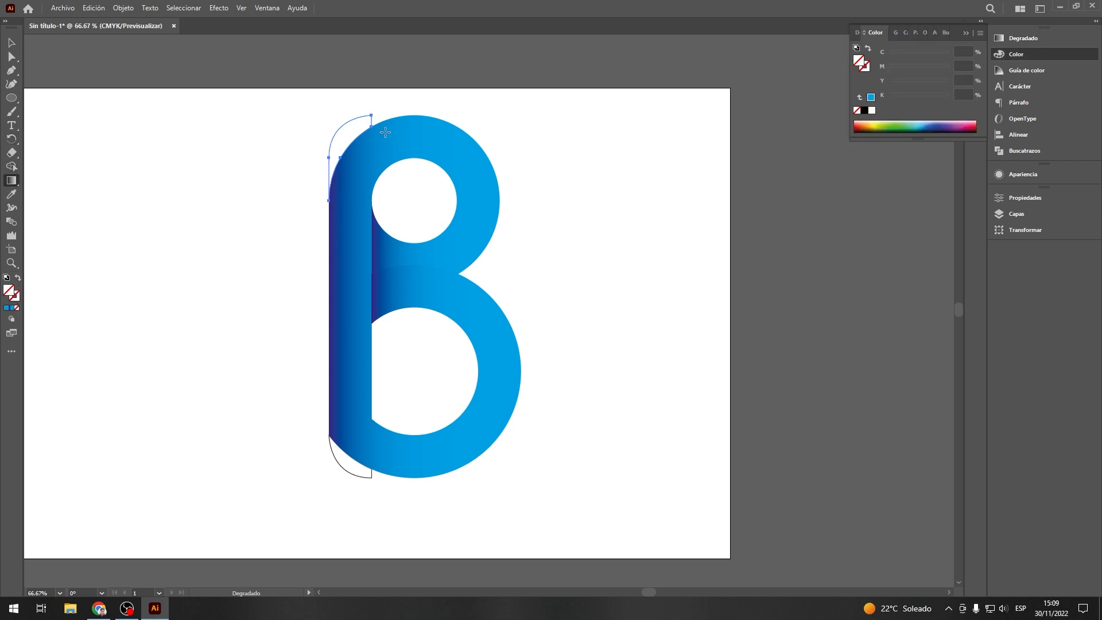
click(1025, 39)
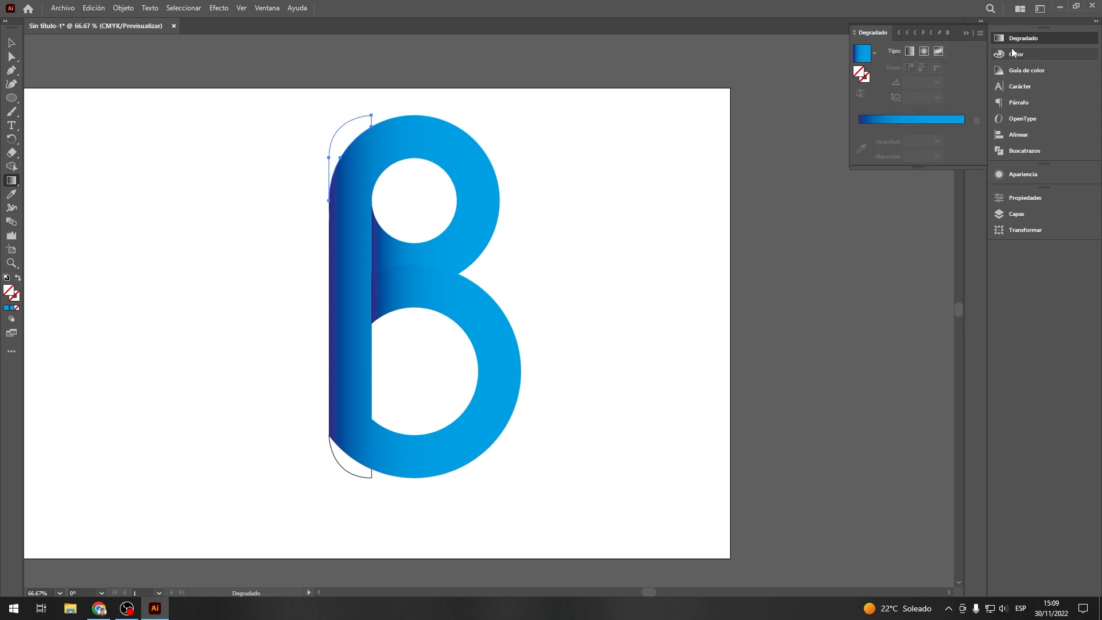
click(862, 58)
click(10, 44)
click(115, 142)
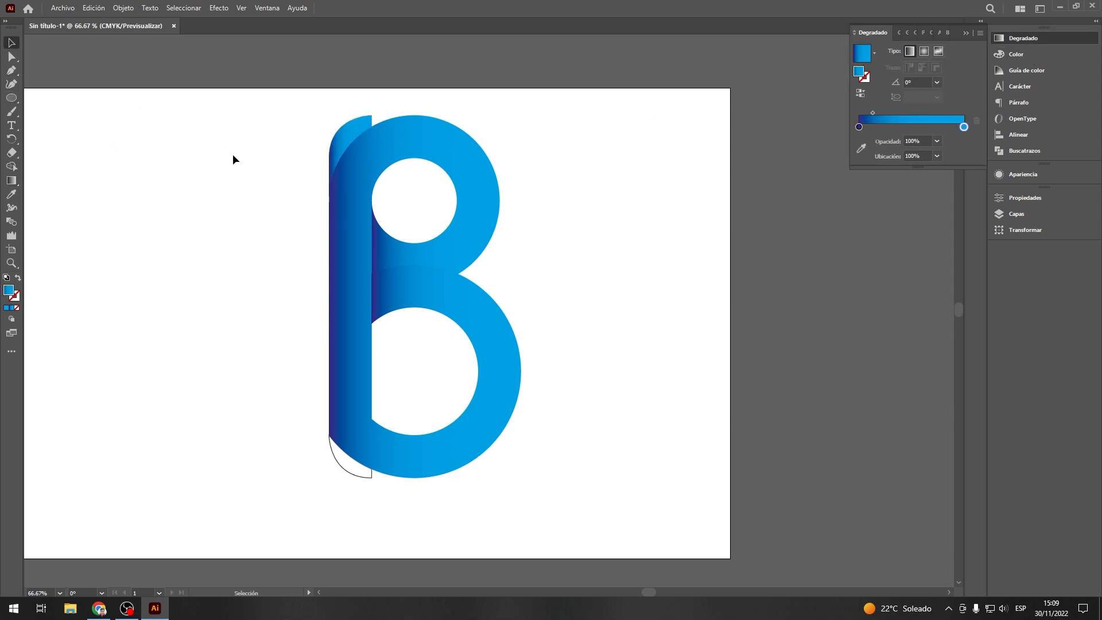
Remove the stroke from the rounded piece at the stem's lower end, fill it with the same blue linear gradient, and deselect it.
click(339, 463)
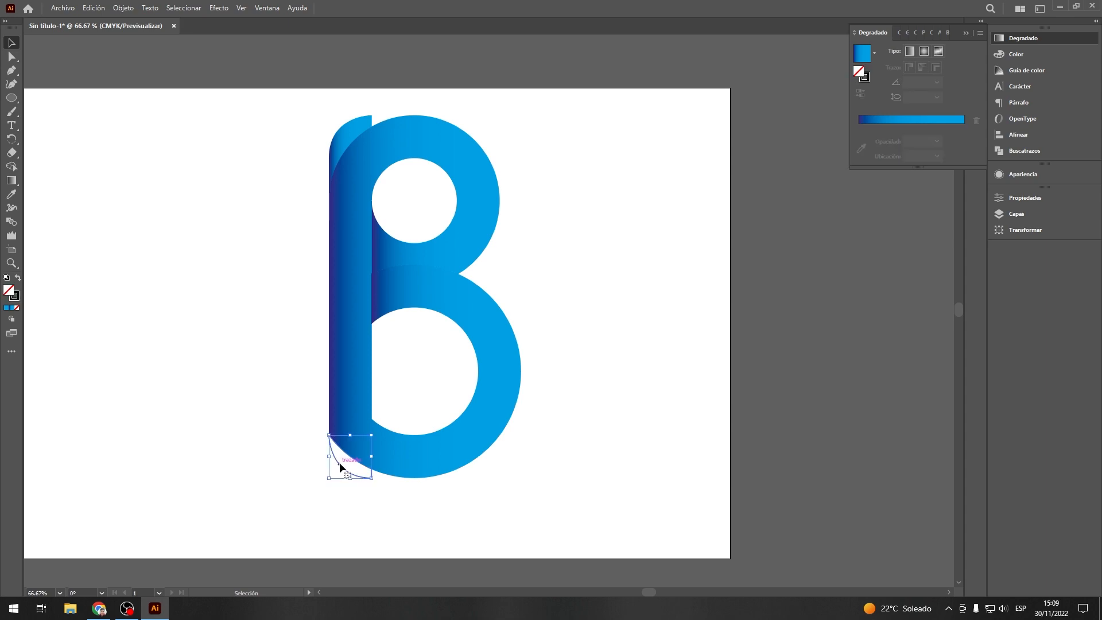
click(13, 295)
click(17, 307)
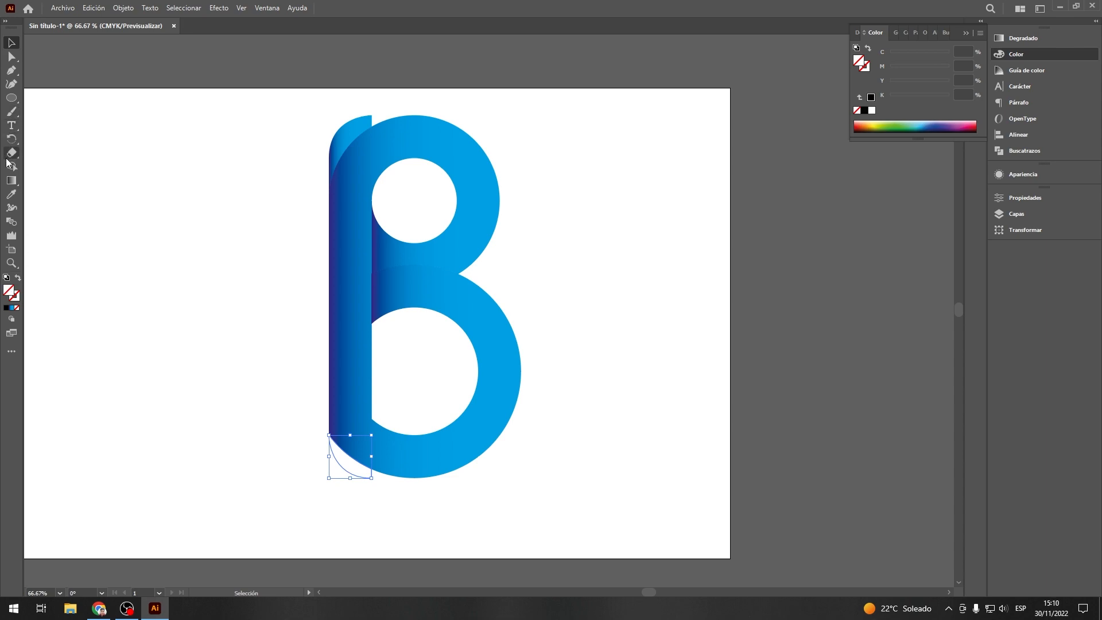
click(12, 180)
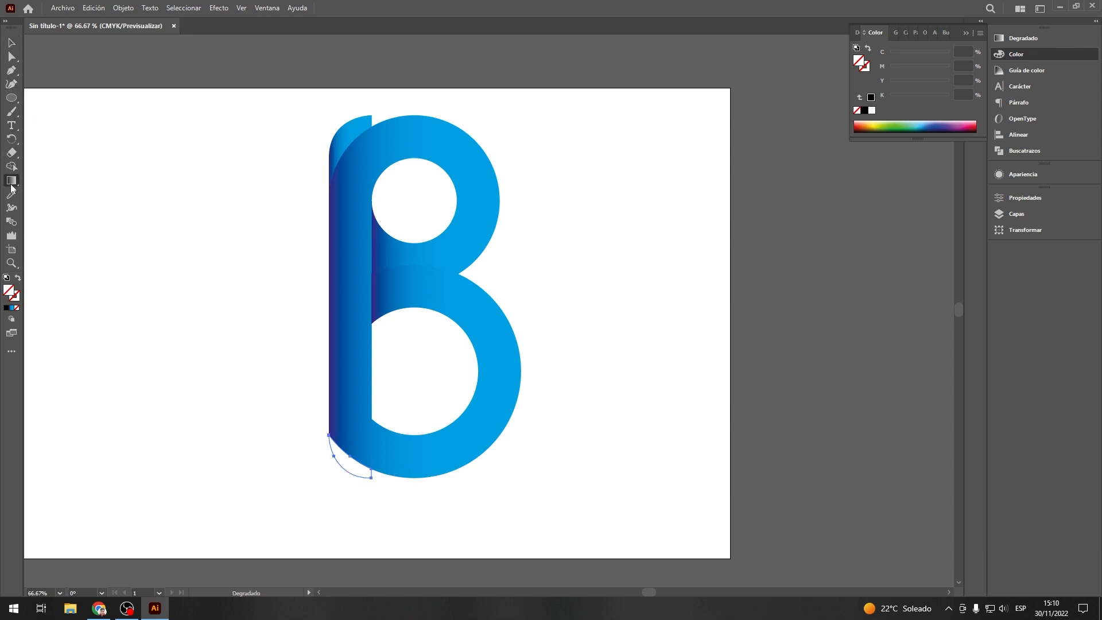
click(1040, 39)
click(862, 53)
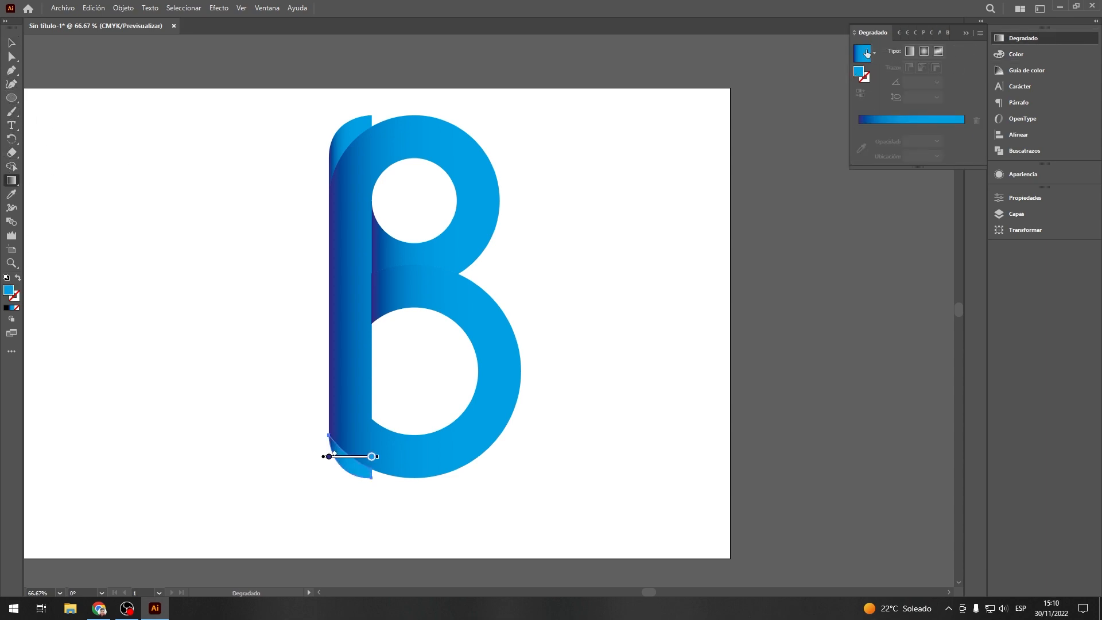
click(14, 46)
click(154, 148)
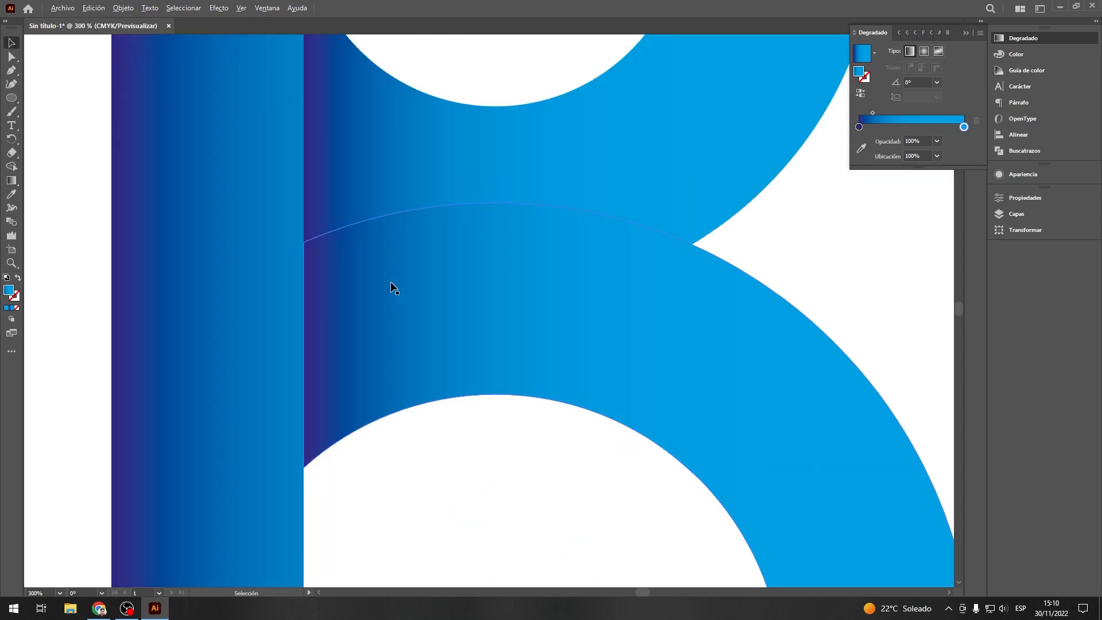
Move the gradient midpoint of the upper ring's lower arc to a location of about 22.7%.
scroll(390, 281, up, 4)
scroll(345, 271, down, 3)
click(428, 227)
mouse_move(873, 127)
mouse_down()
mouse_move(943, 131)
mouse_move(883, 126)
mouse_up()
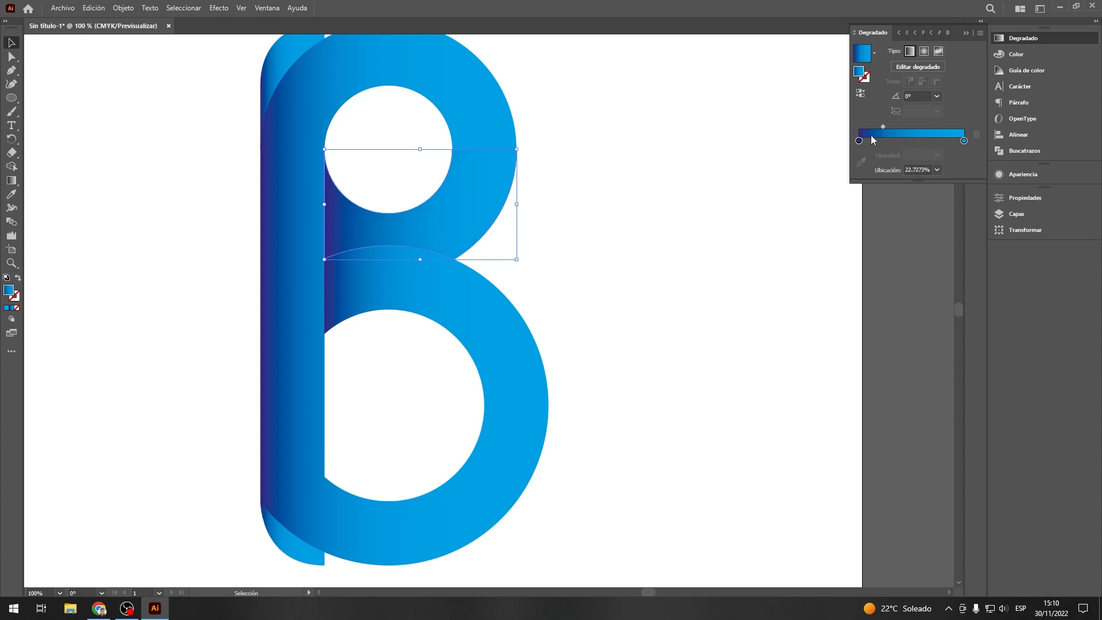
Move the gradient midpoint of the lower ring's upper arc to a location of about 19.4% and deselect the arc.
click(515, 319)
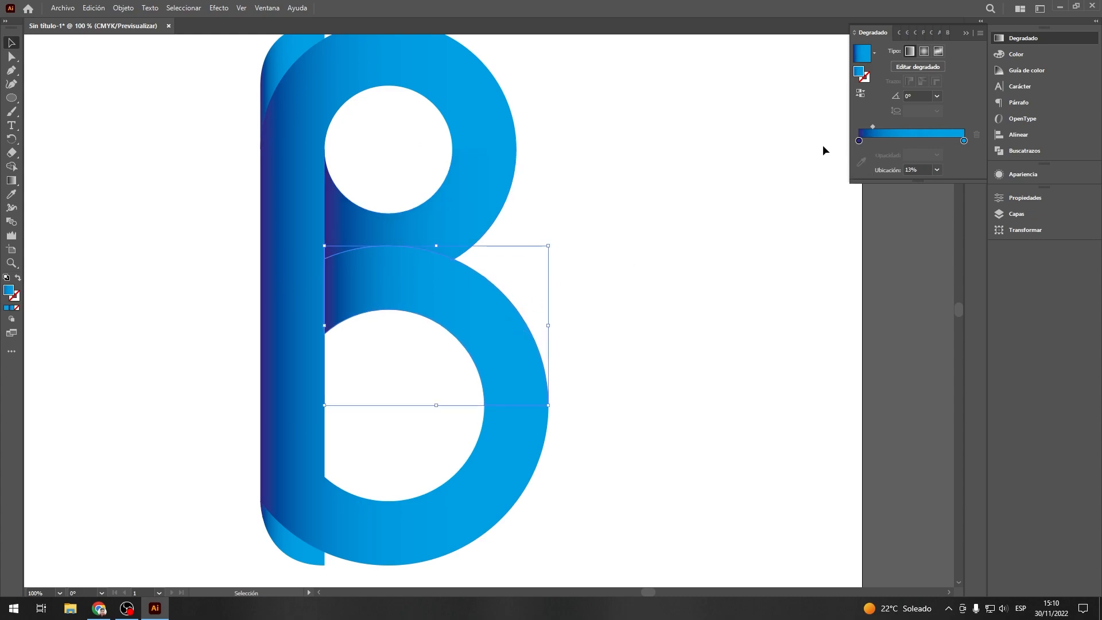
drag(872, 126, 878, 126)
click(693, 184)
scroll(500, 219, down, 2)
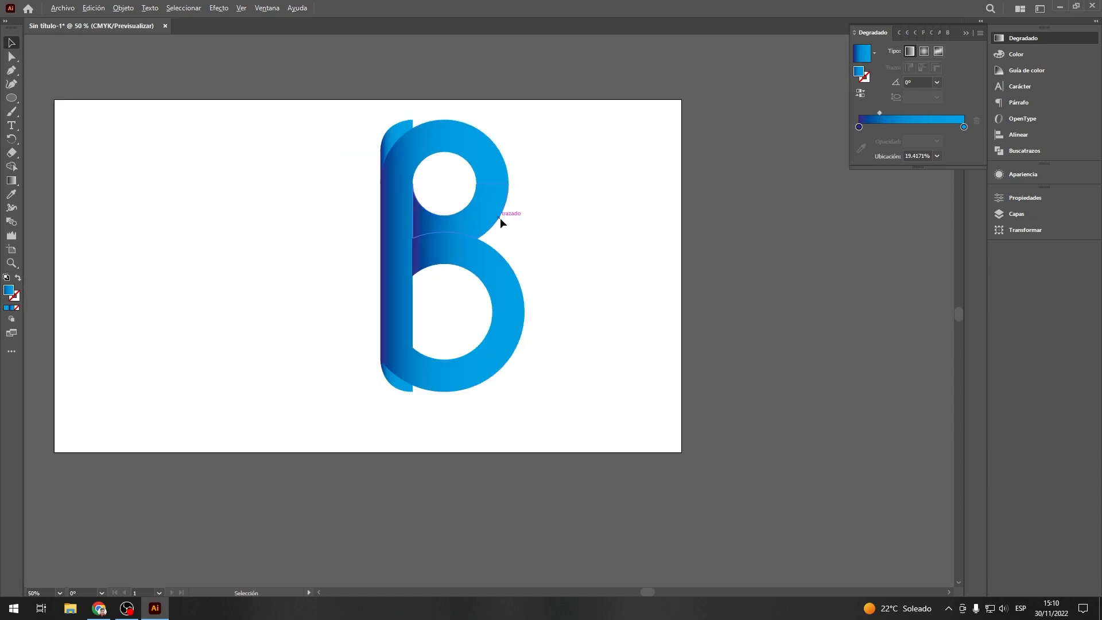